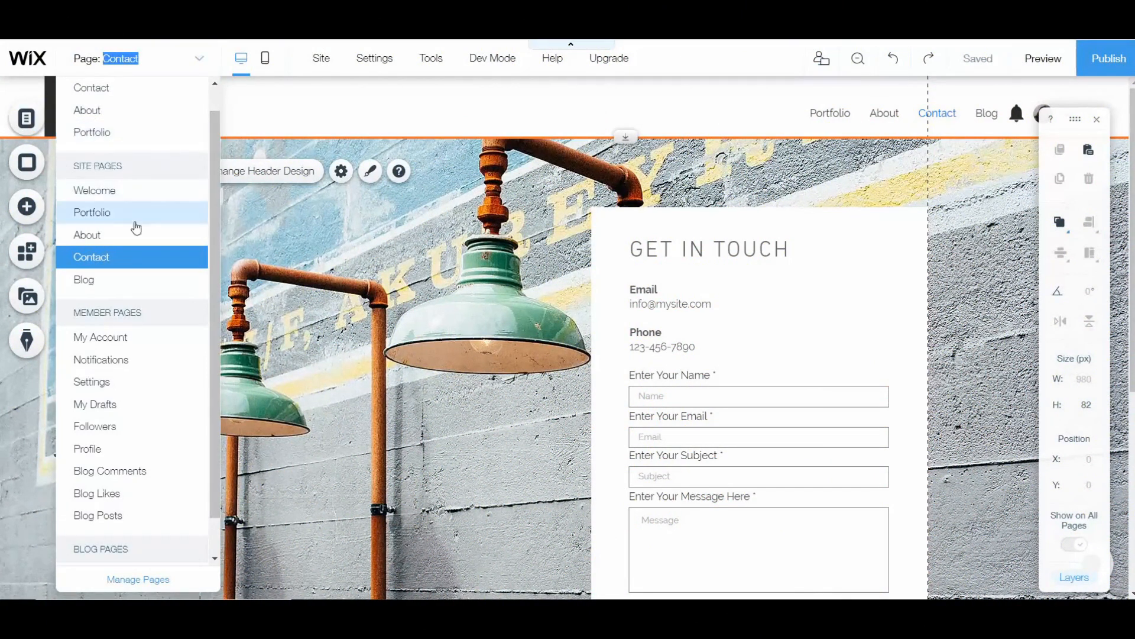
# - Go to the site's Blog page and open the management list of its posts
pyautogui.click(88, 280)
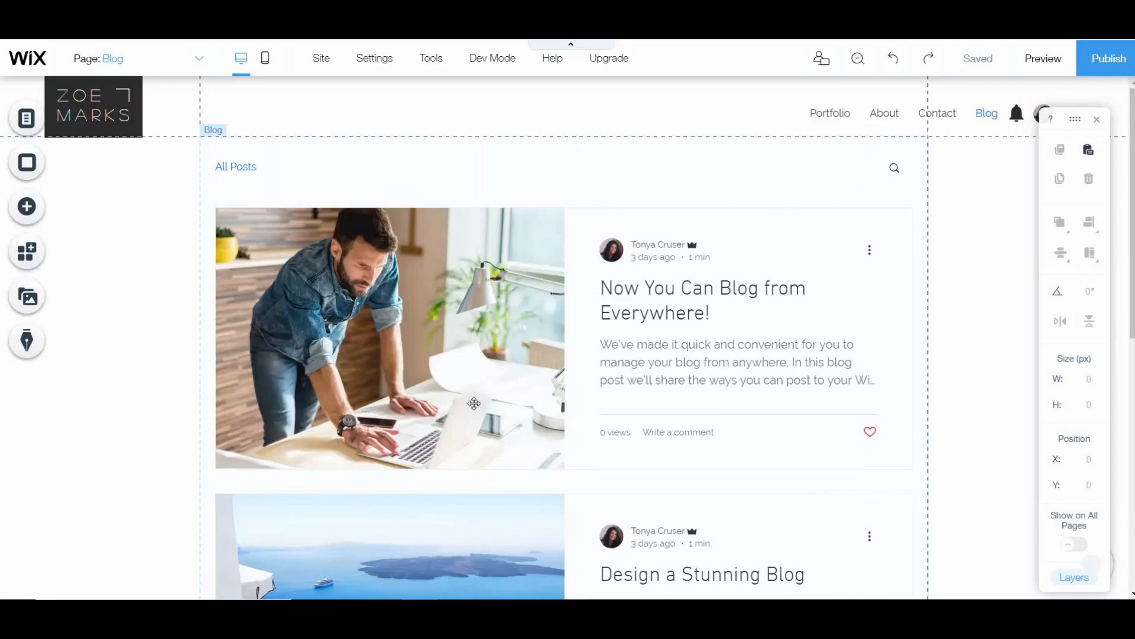
pyautogui.scroll(-9, 474, 403)
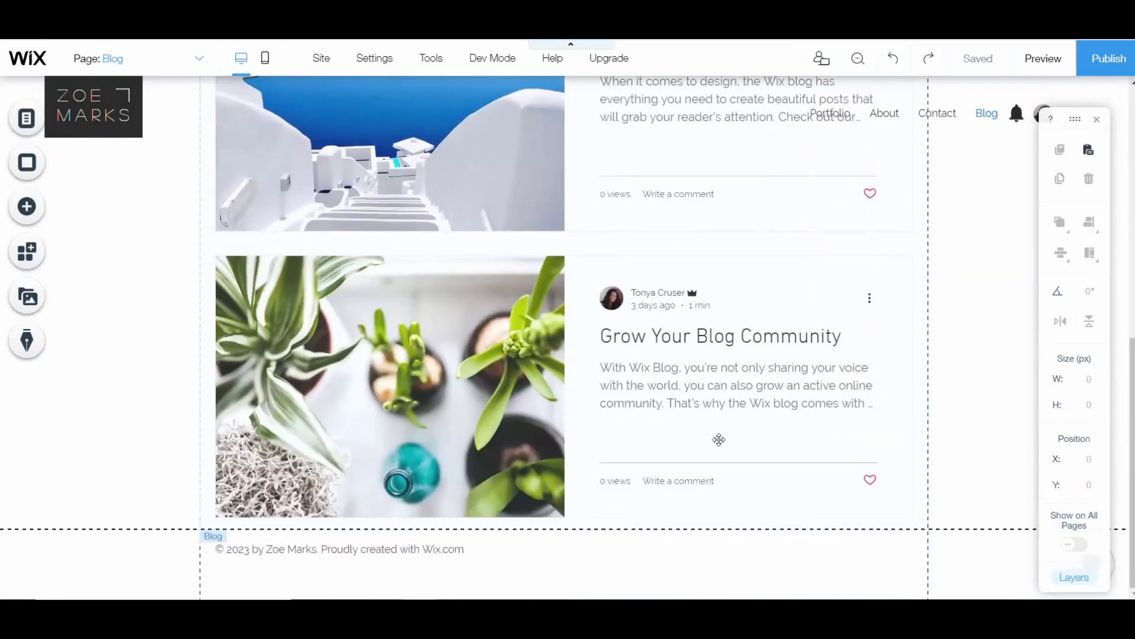
pyautogui.scroll(9, 464, 256)
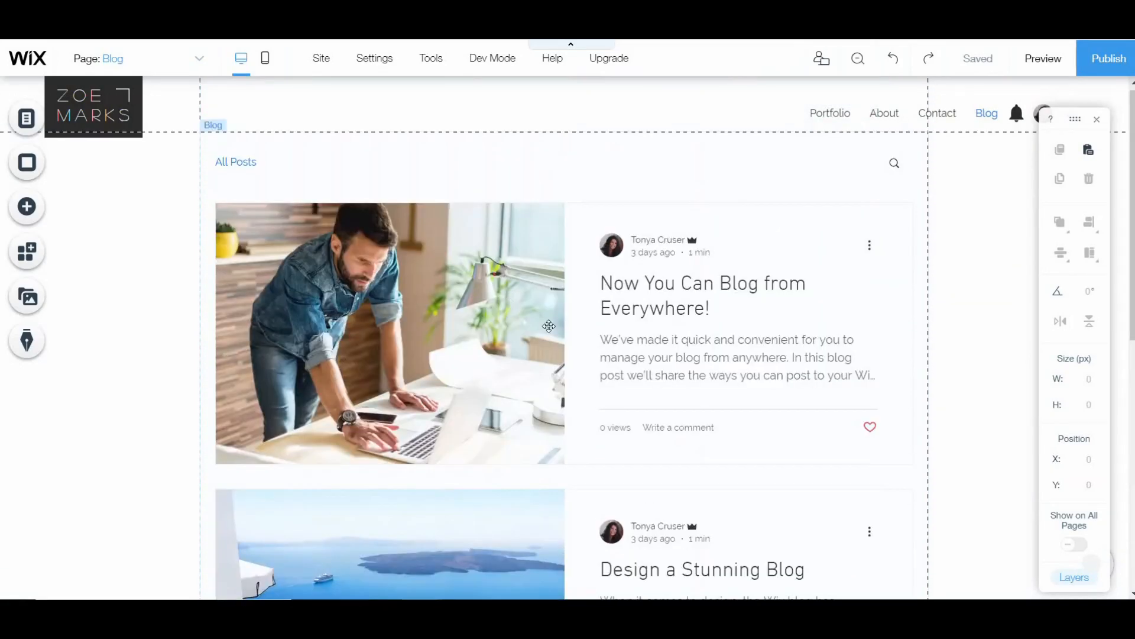
pyautogui.click(549, 326)
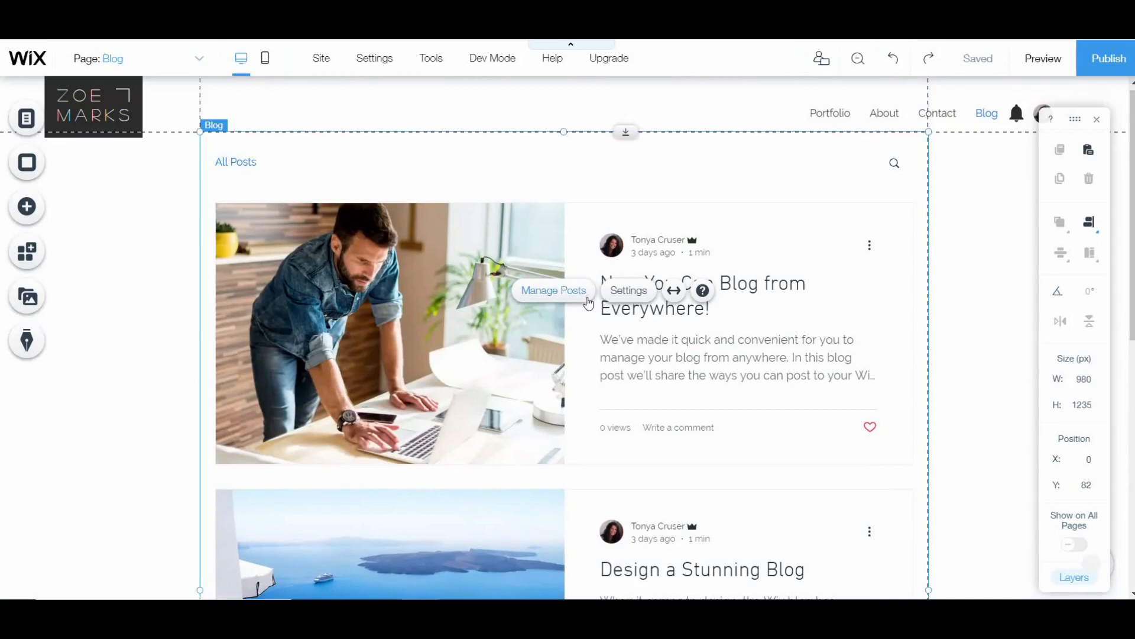
pyautogui.click(565, 293)
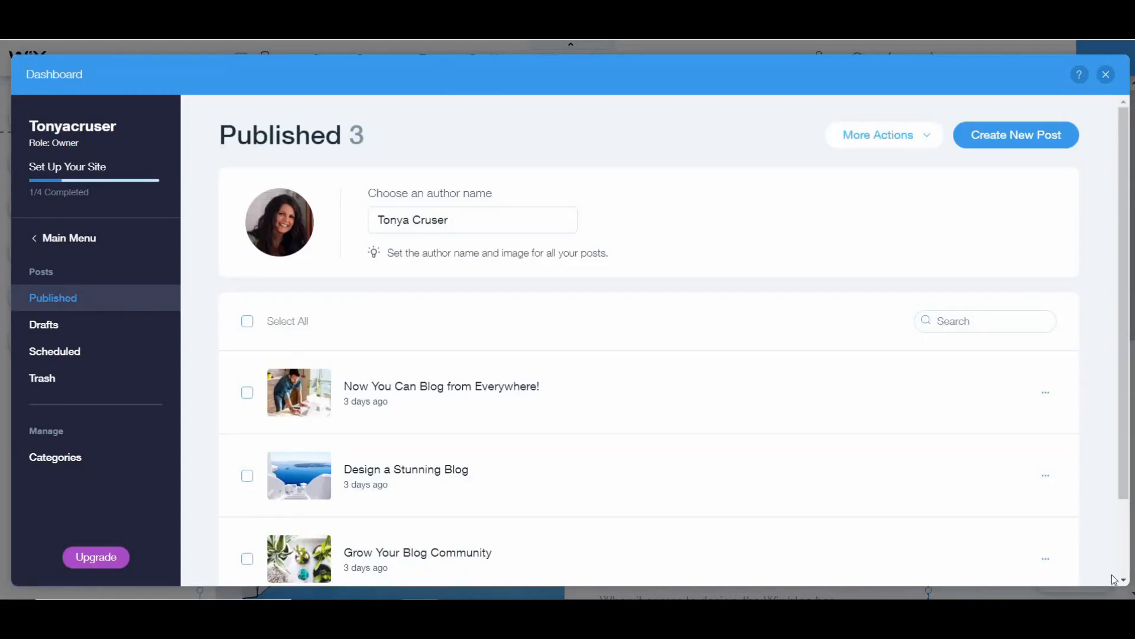
# - Review the post "Now You Can Blog from Everywhere!" in the post editor and return to the published posts list
pyautogui.scroll(-2, 757, 172)
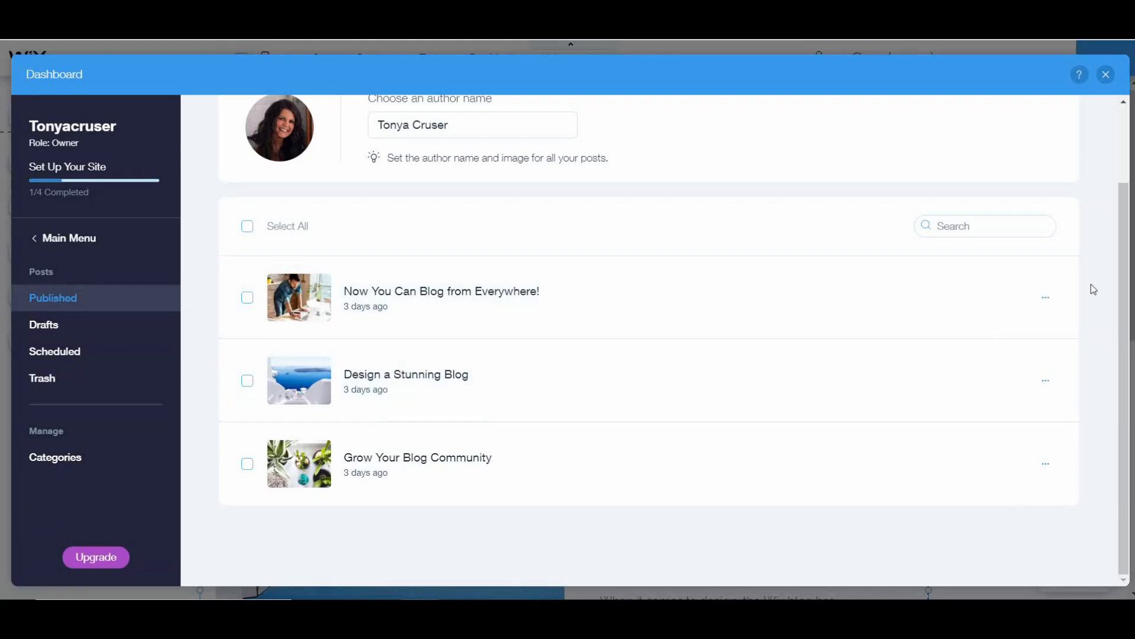
pyautogui.click(1009, 299)
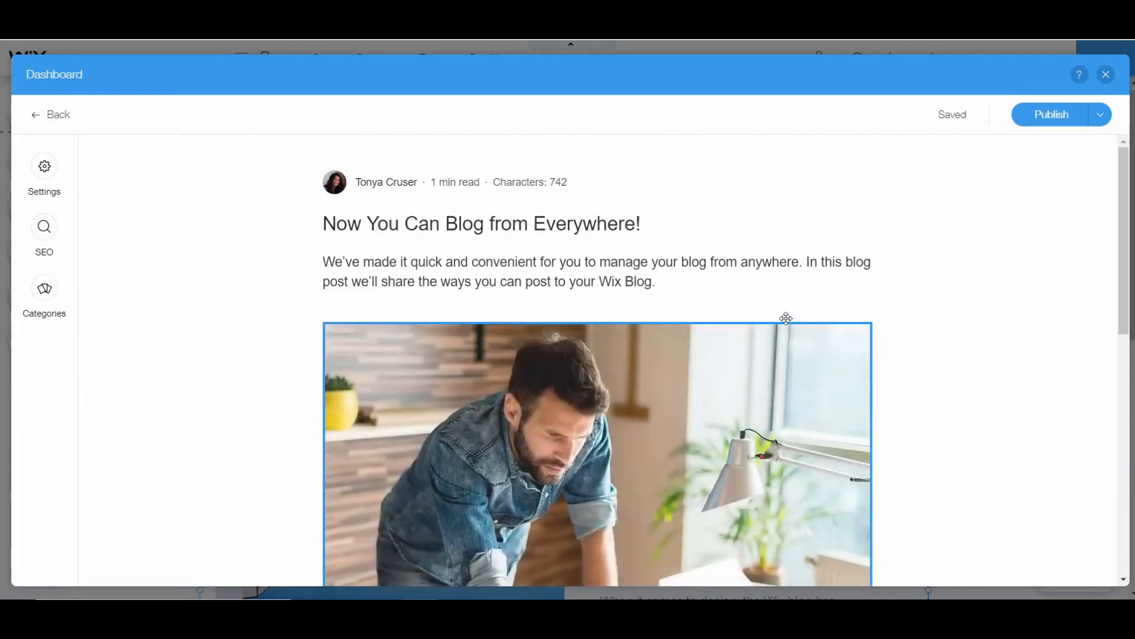
pyautogui.scroll(-10, 725, 318)
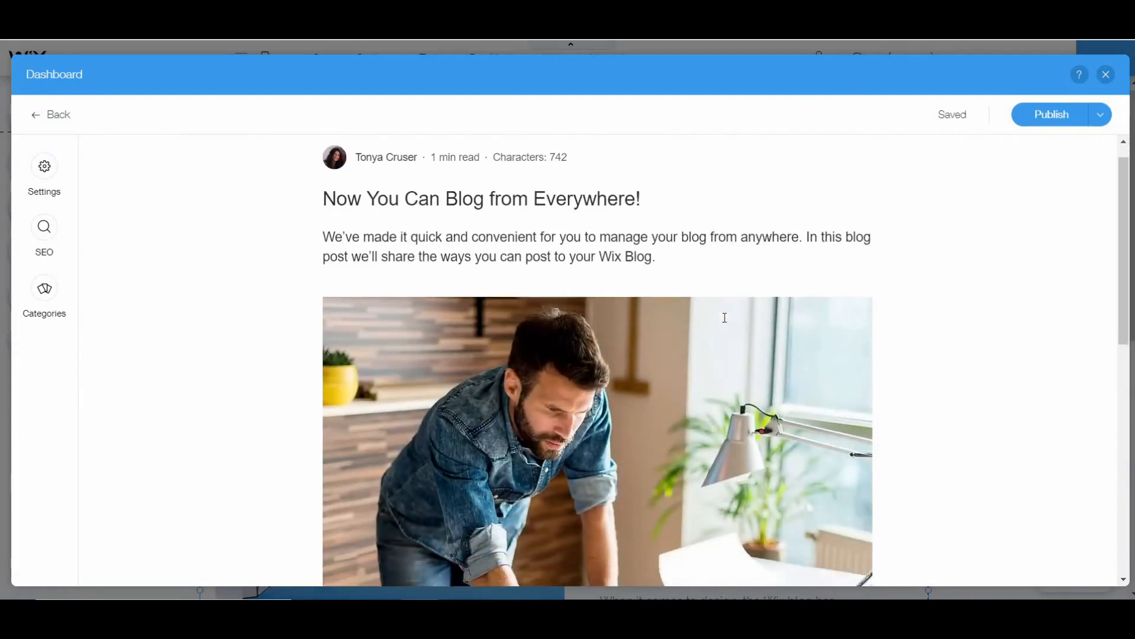
pyautogui.scroll(10, 725, 318)
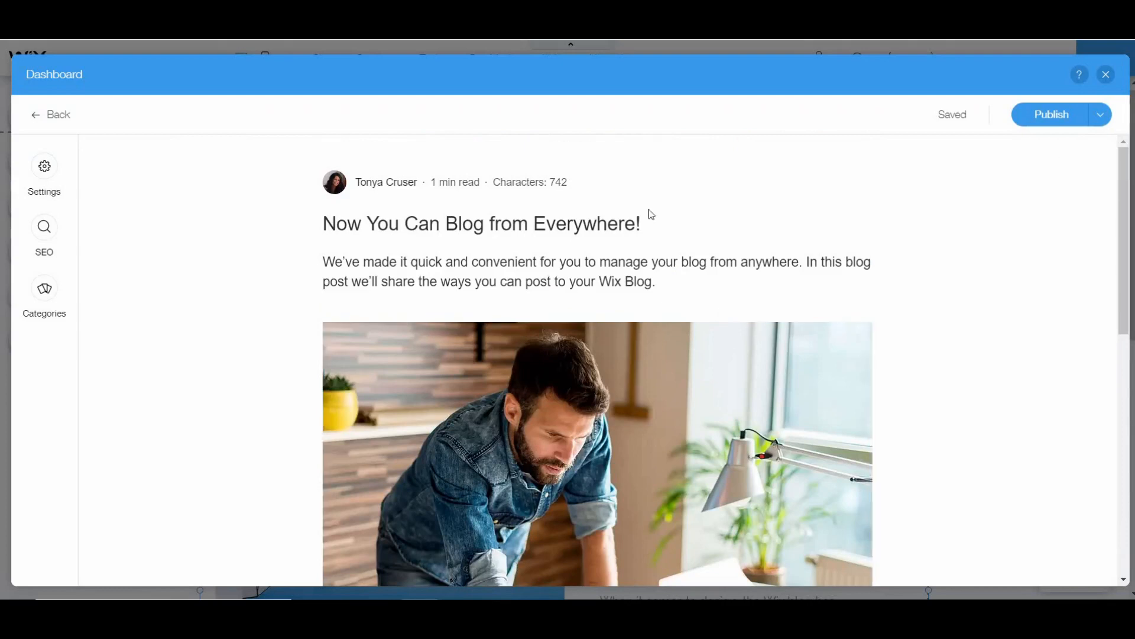
pyautogui.click(59, 116)
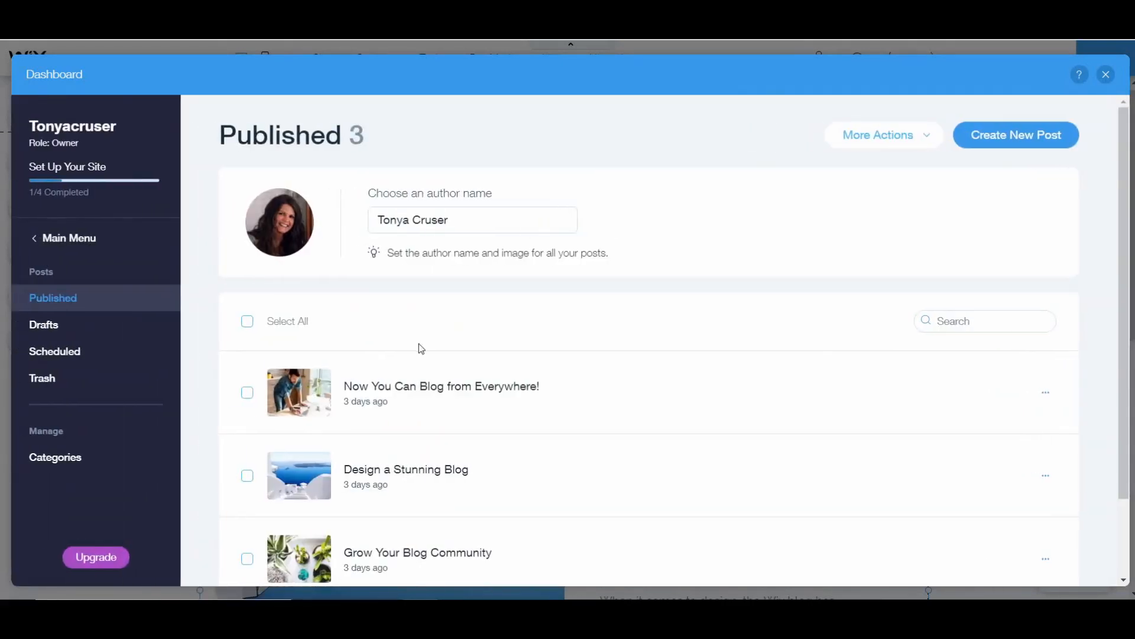
# - Create a new blog post titled "Current Trends in Jewelry" and place the cursor in its body
pyautogui.click(1035, 142)
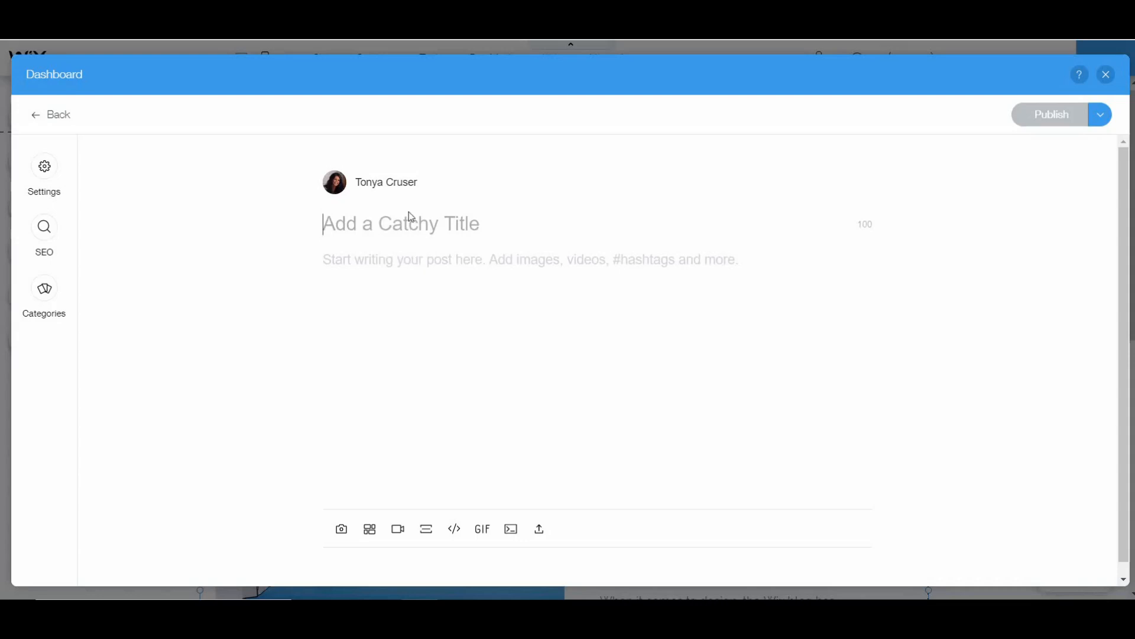
pyautogui.click(405, 229)
pyautogui.write('Current')
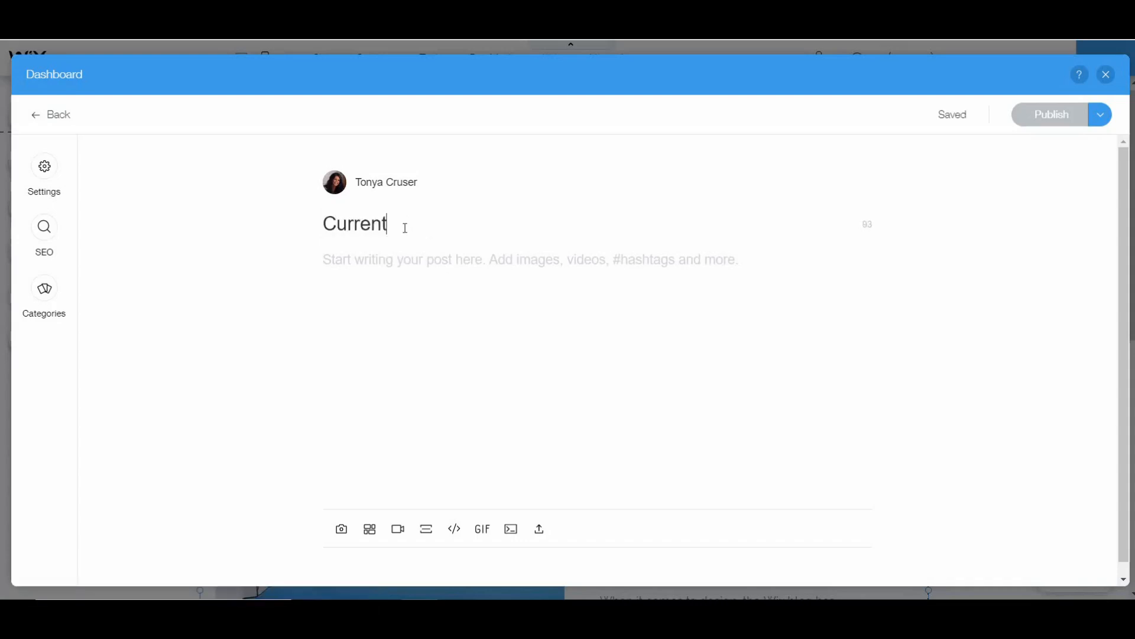
pyautogui.write(' Trends in Jewelry')
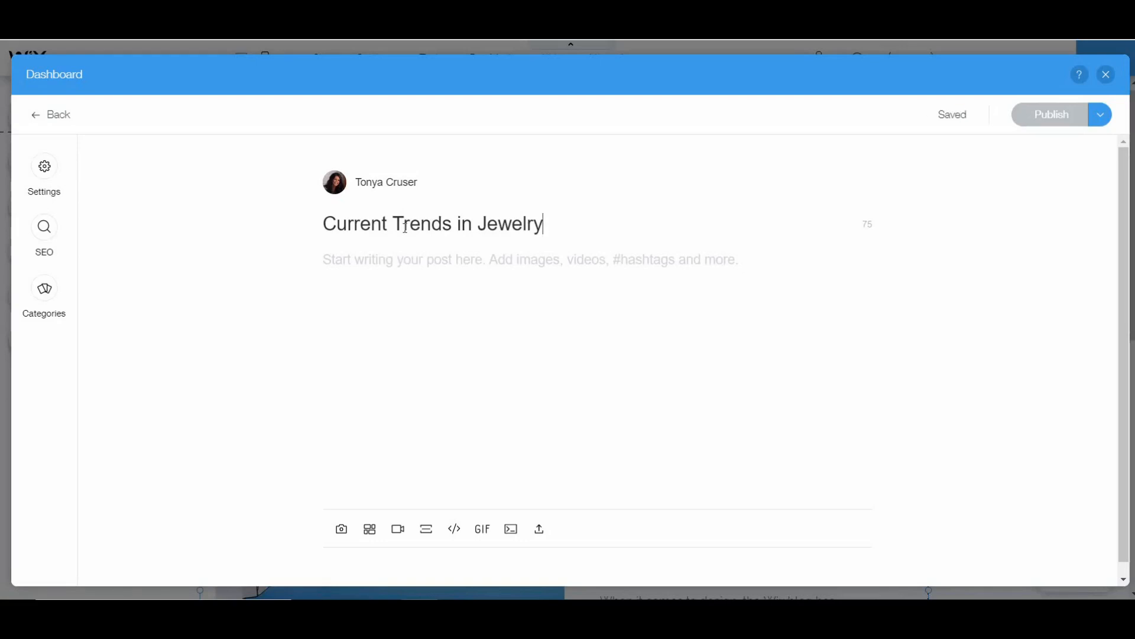
pyautogui.click(408, 261)
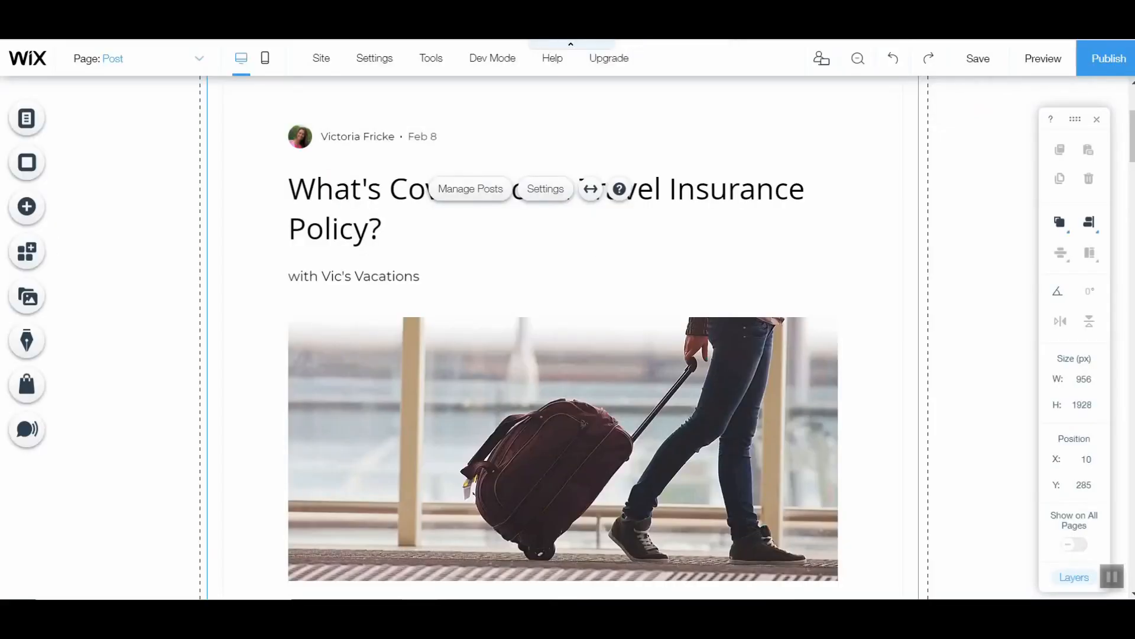
# - Switch the Urban Rhino site from the Post page to the Community page under Lifestyle
pyautogui.scroll(4, 548, 258)
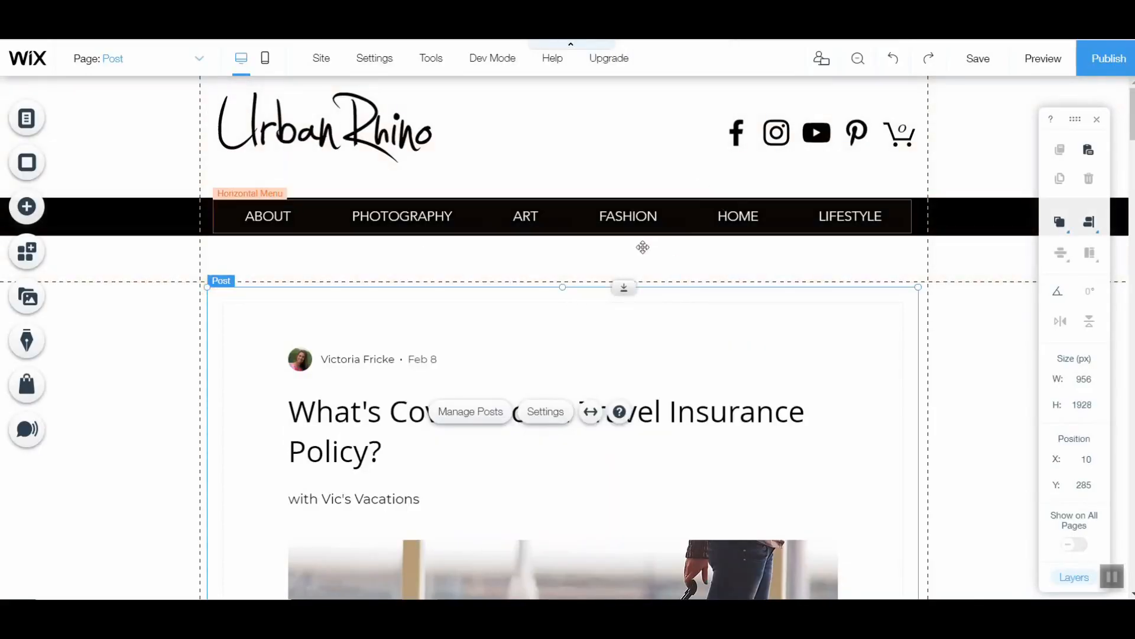
pyautogui.click(188, 66)
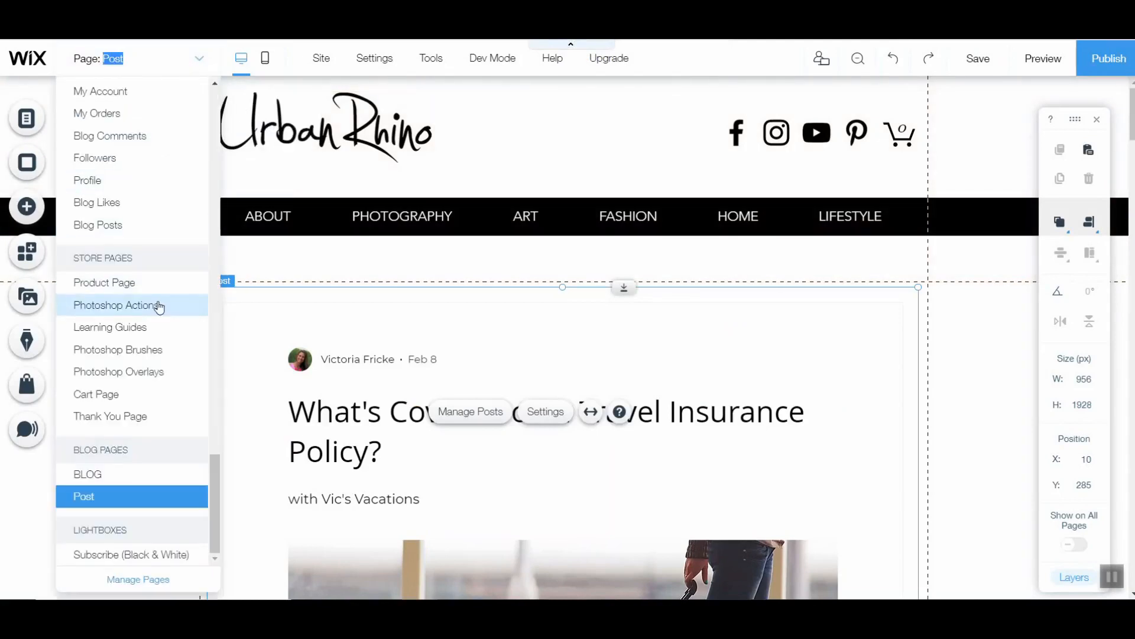
pyautogui.scroll(15, 158, 306)
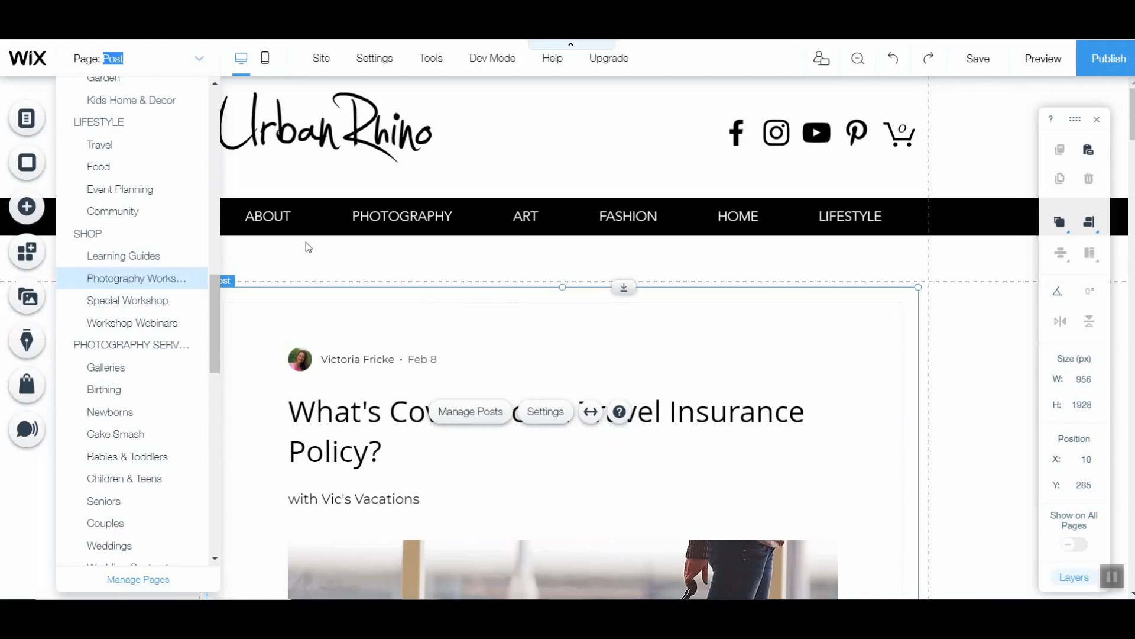
pyautogui.scroll(8, 171, 254)
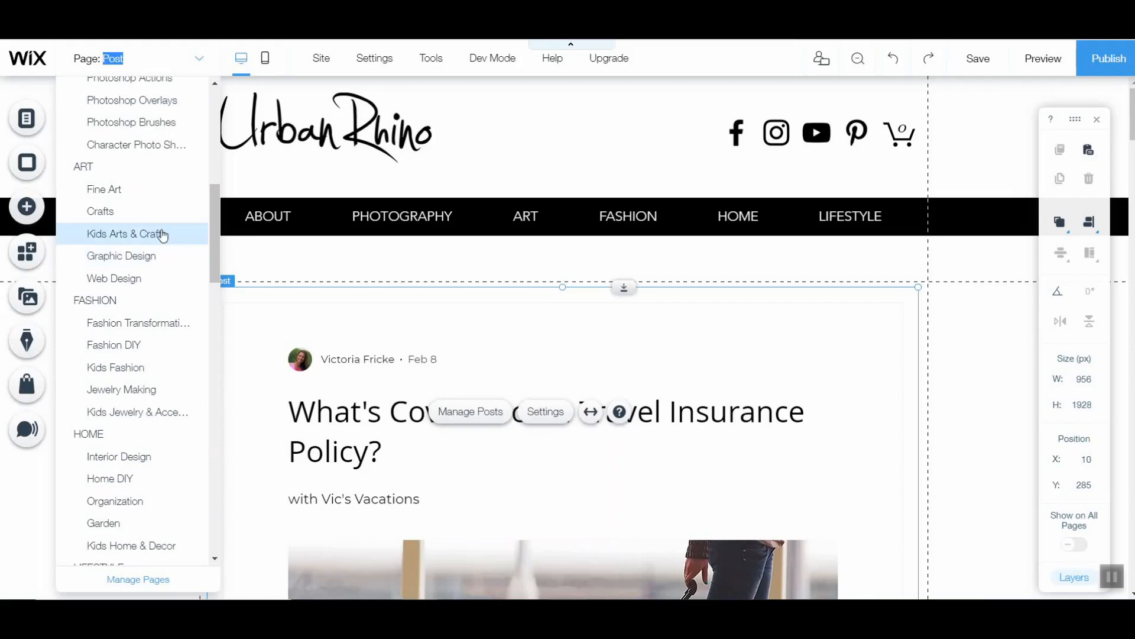
pyautogui.scroll(-4, 148, 254)
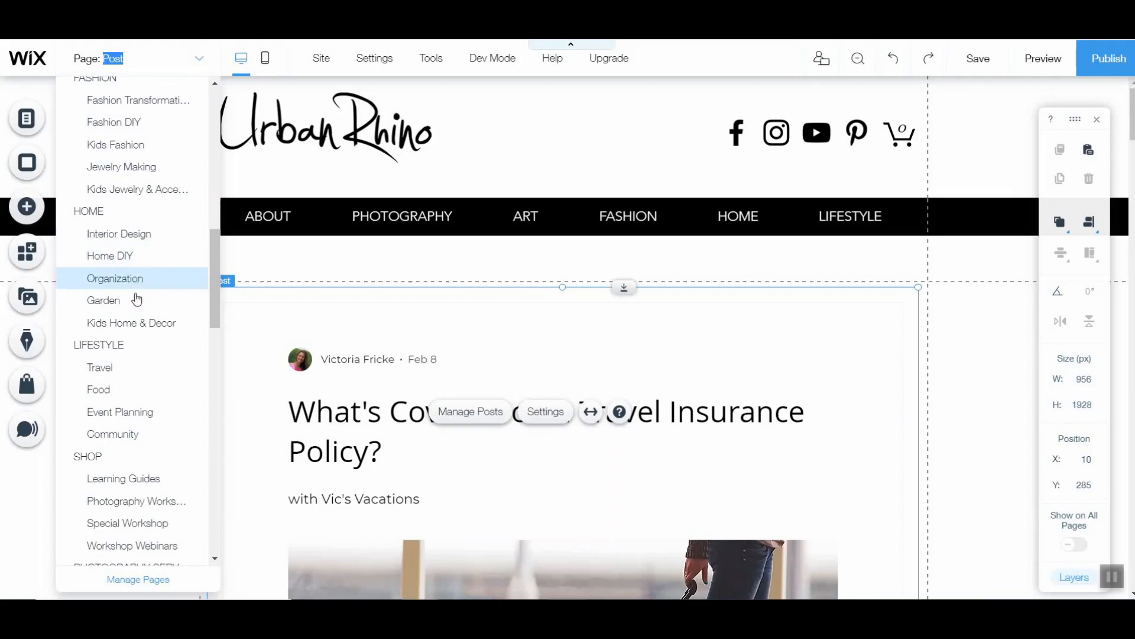
pyautogui.click(135, 438)
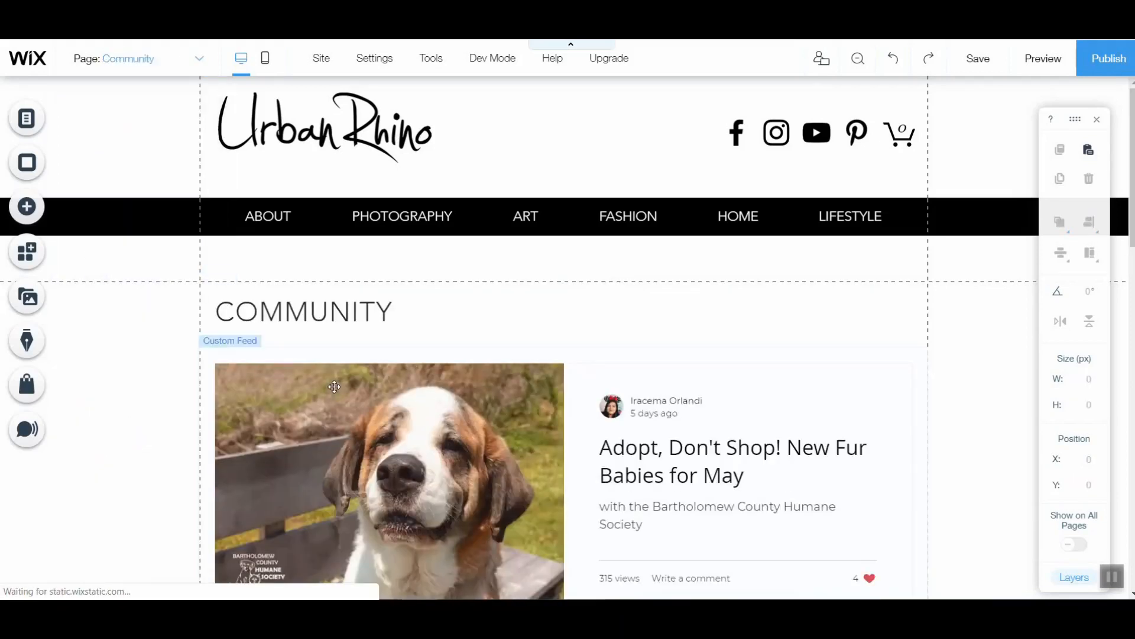
# - Look over the Community page's custom post feed and open the management list of its posts
pyautogui.scroll(-3, 334, 387)
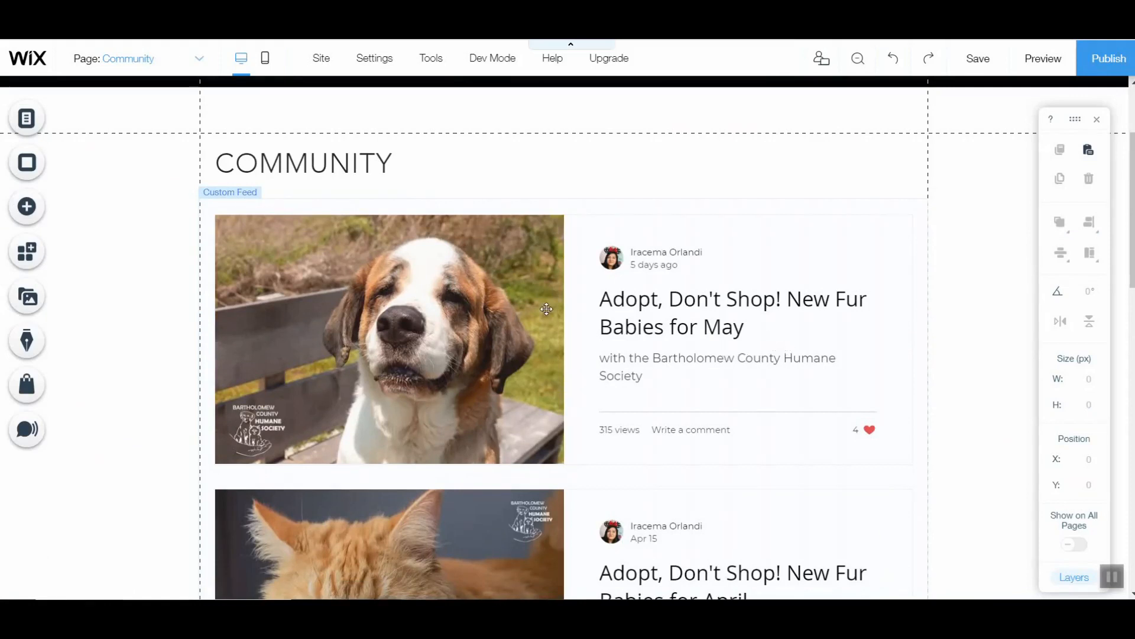
pyautogui.scroll(-1, 547, 309)
pyautogui.scroll(-1, 546, 309)
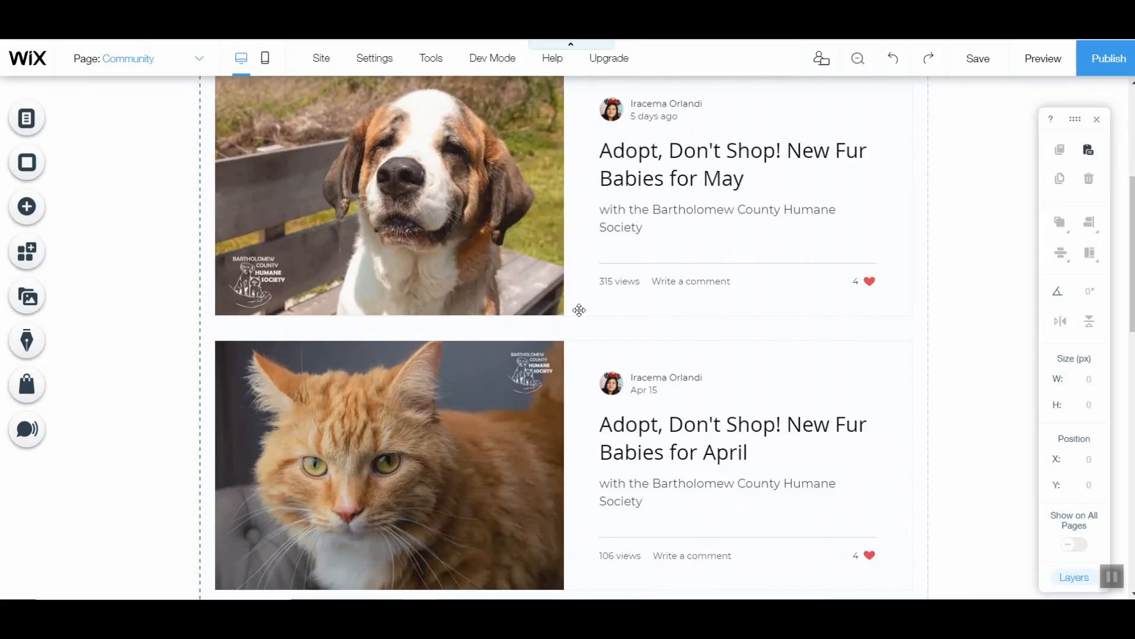
pyautogui.scroll(1, 579, 319)
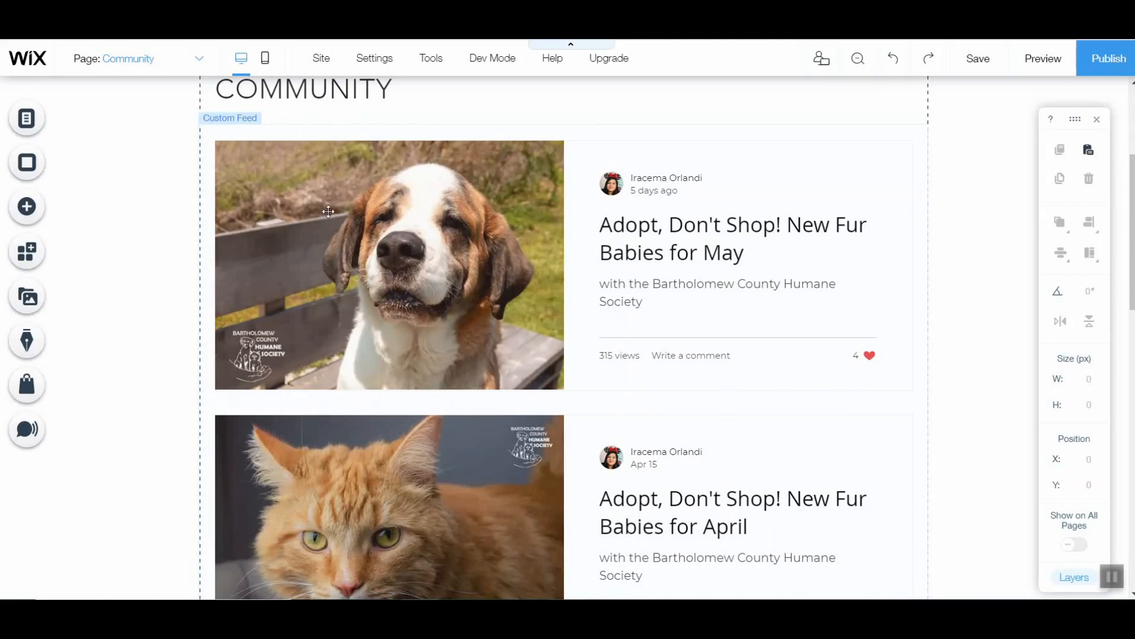
pyautogui.click(531, 247)
pyautogui.click(539, 211)
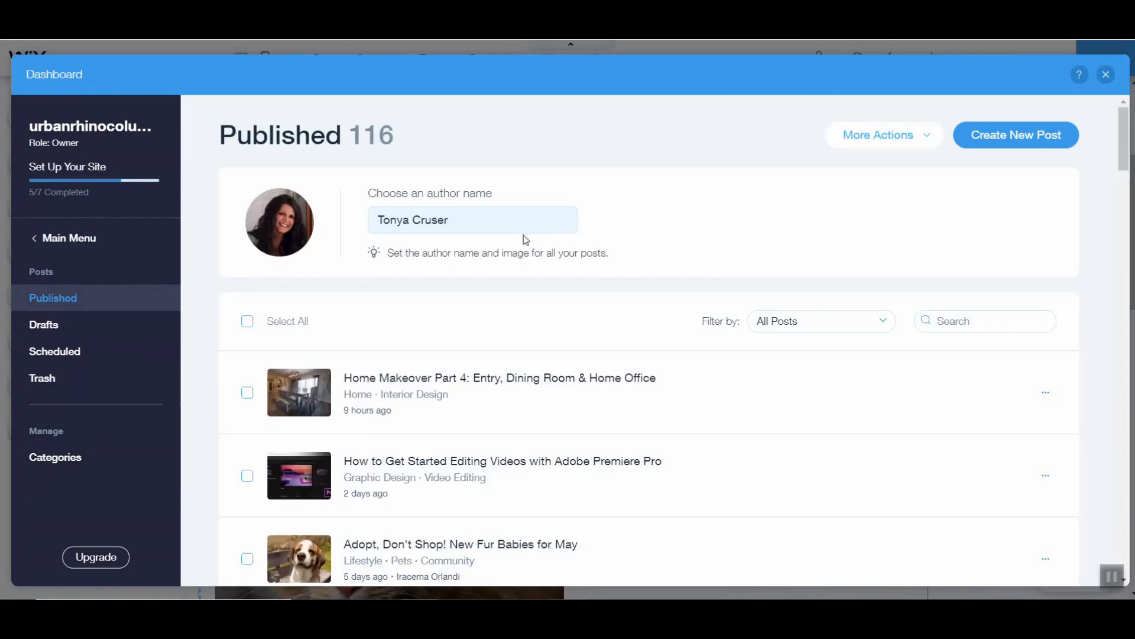
# - Examine the categories assigned to each post throughout the published posts list
pyautogui.scroll(-7, 535, 360)
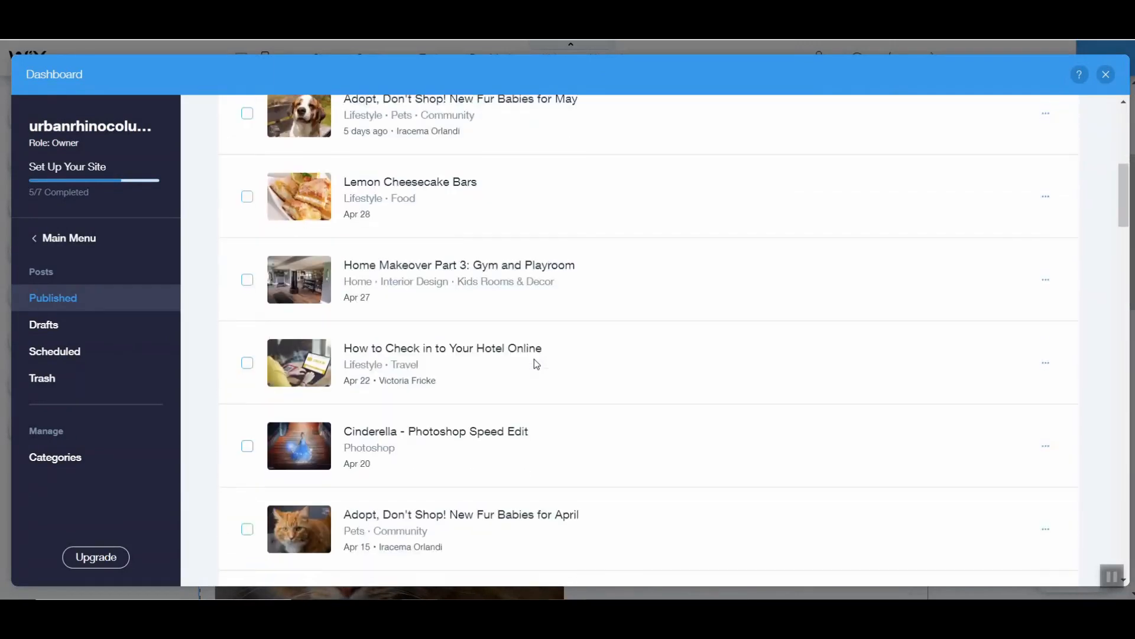
pyautogui.scroll(-15, 536, 363)
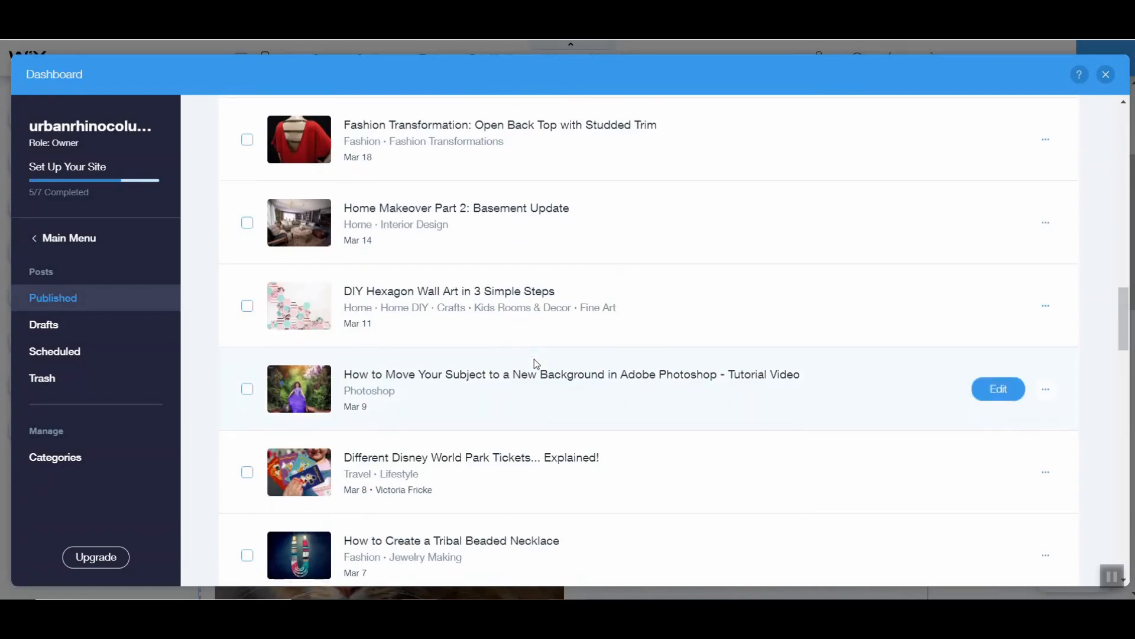
pyautogui.scroll(-14, 534, 362)
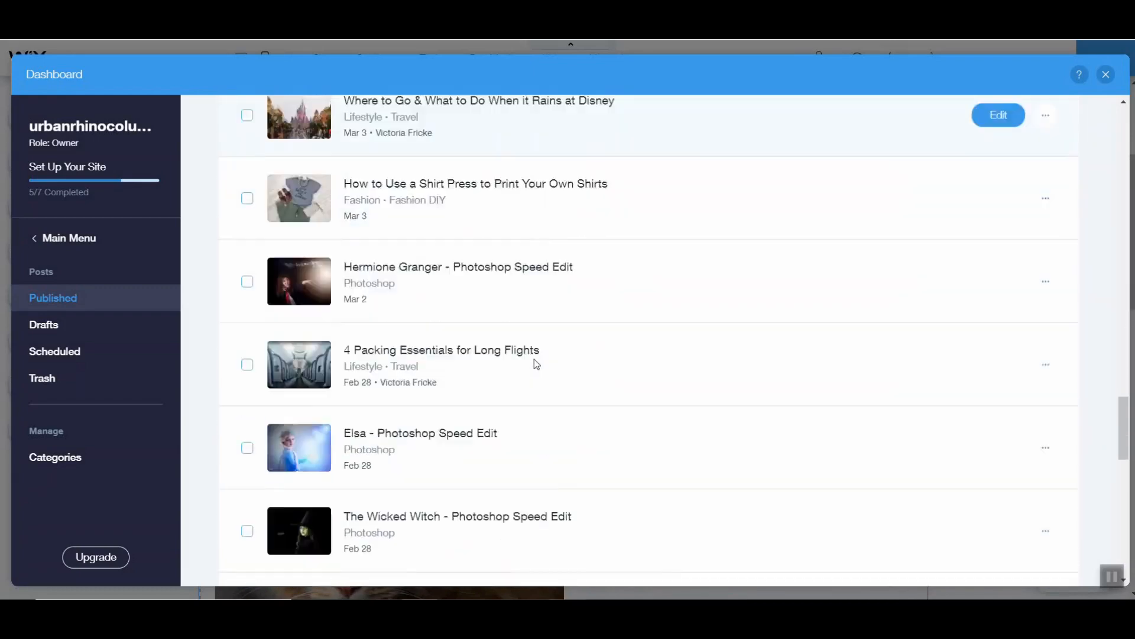
pyautogui.scroll(9, 534, 363)
pyautogui.scroll(8, 534, 364)
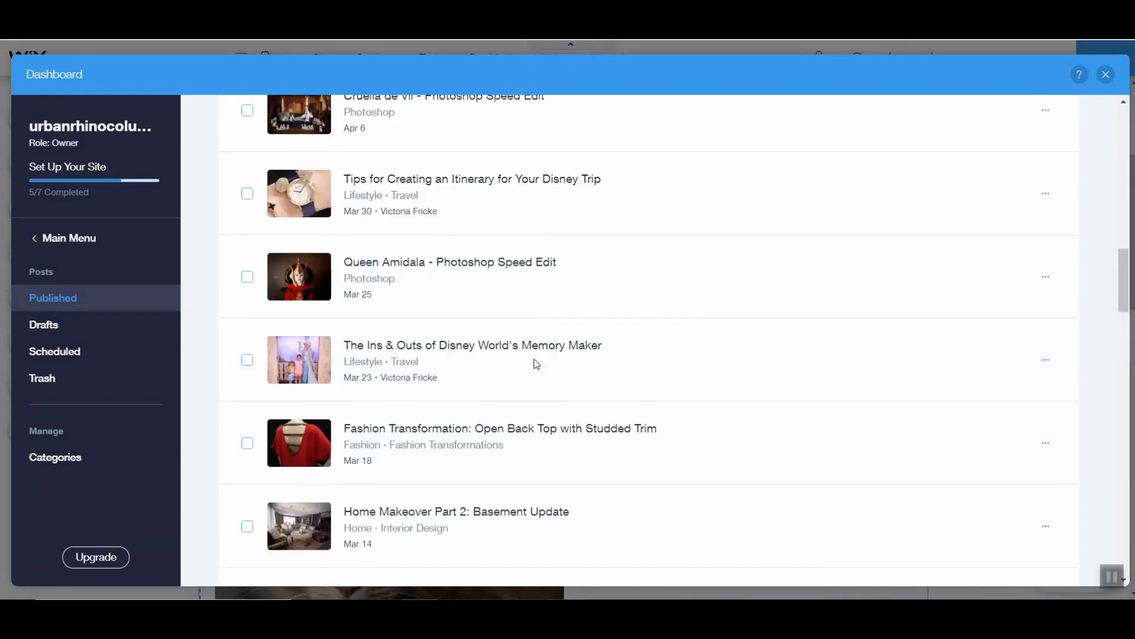
pyautogui.scroll(5, 534, 363)
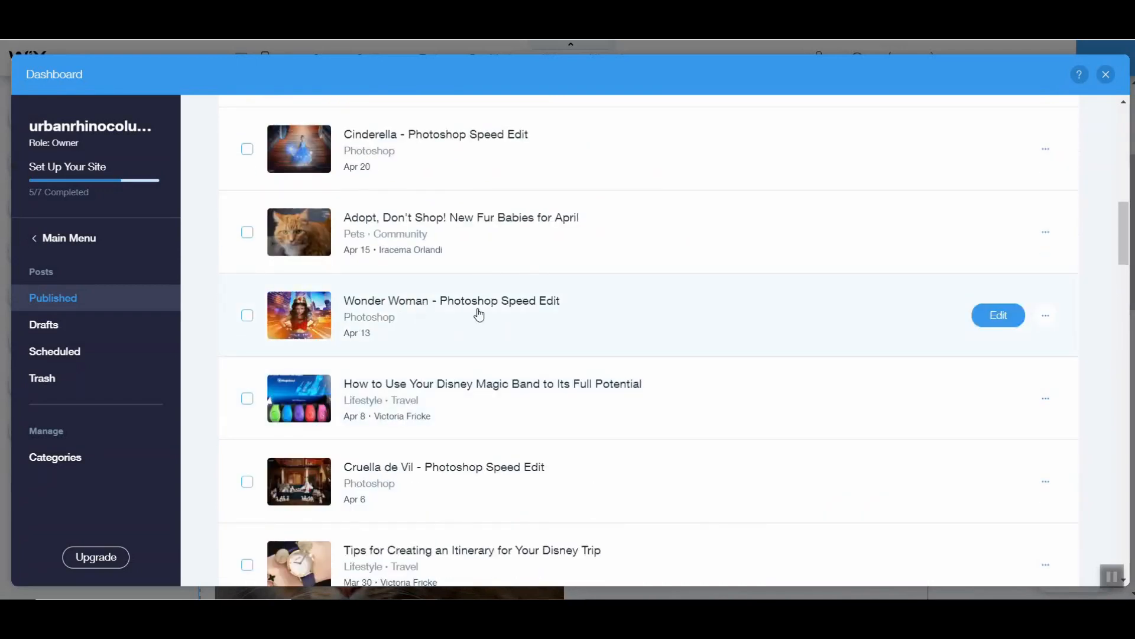
pyautogui.scroll(-1, 478, 315)
pyautogui.scroll(-8, 479, 315)
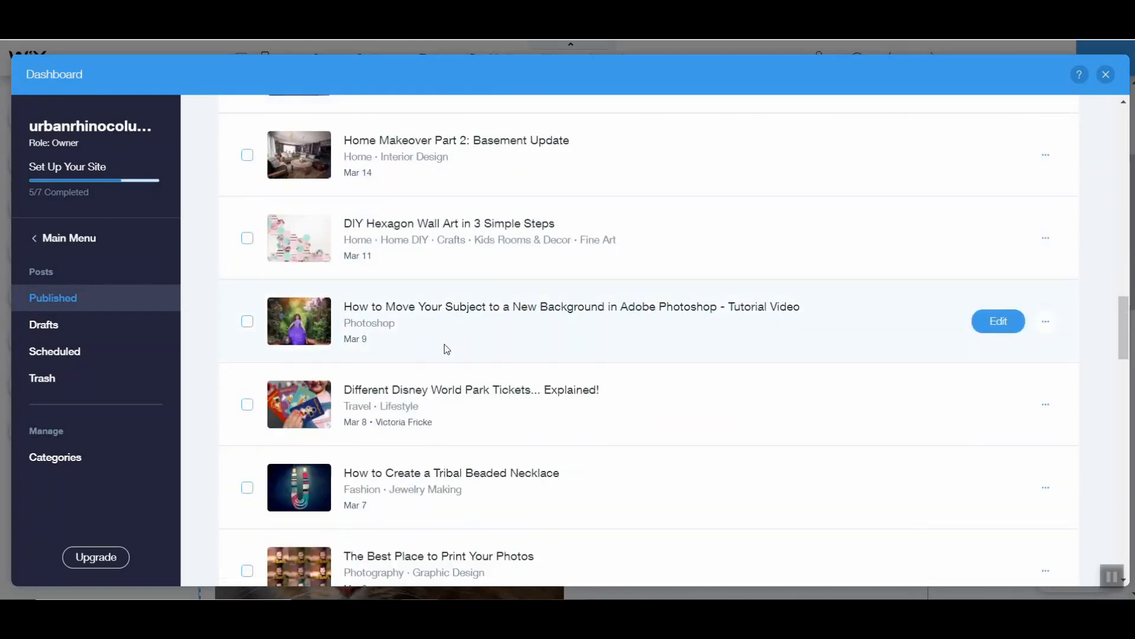
pyautogui.scroll(-5, 459, 344)
pyautogui.scroll(-5, 441, 343)
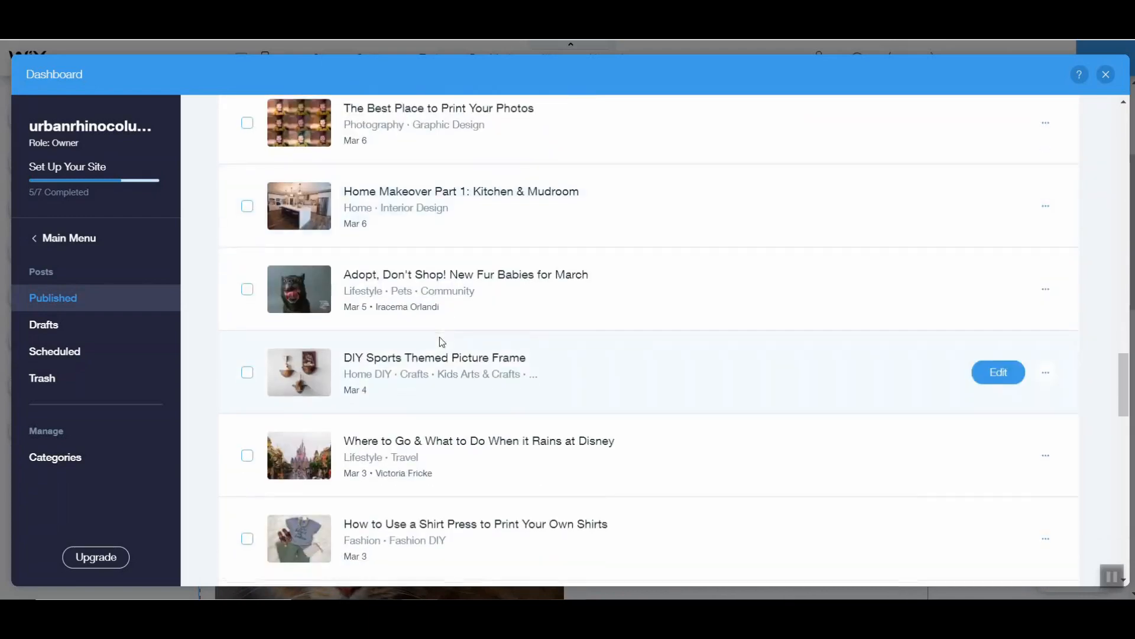
pyautogui.scroll(-3, 441, 340)
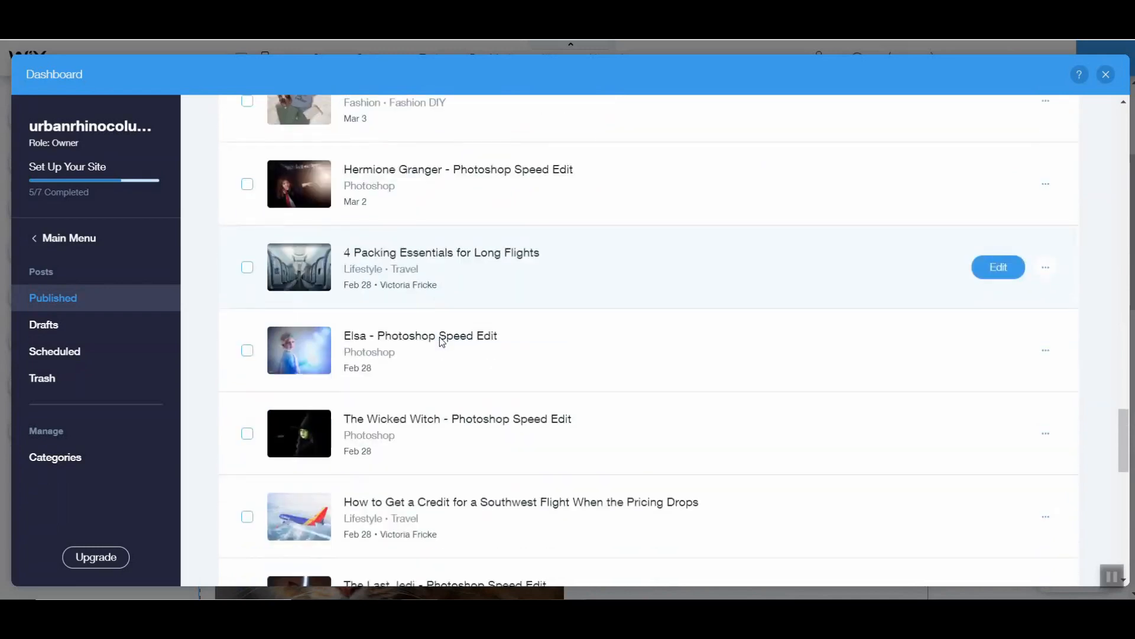
pyautogui.scroll(2, 441, 340)
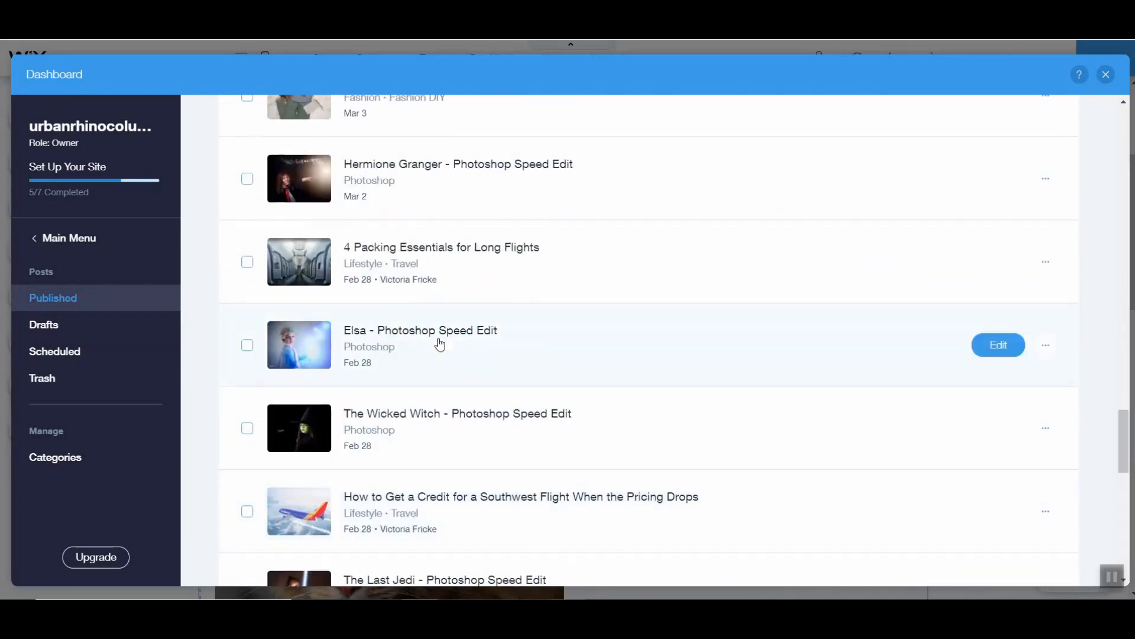
pyautogui.scroll(3, 440, 342)
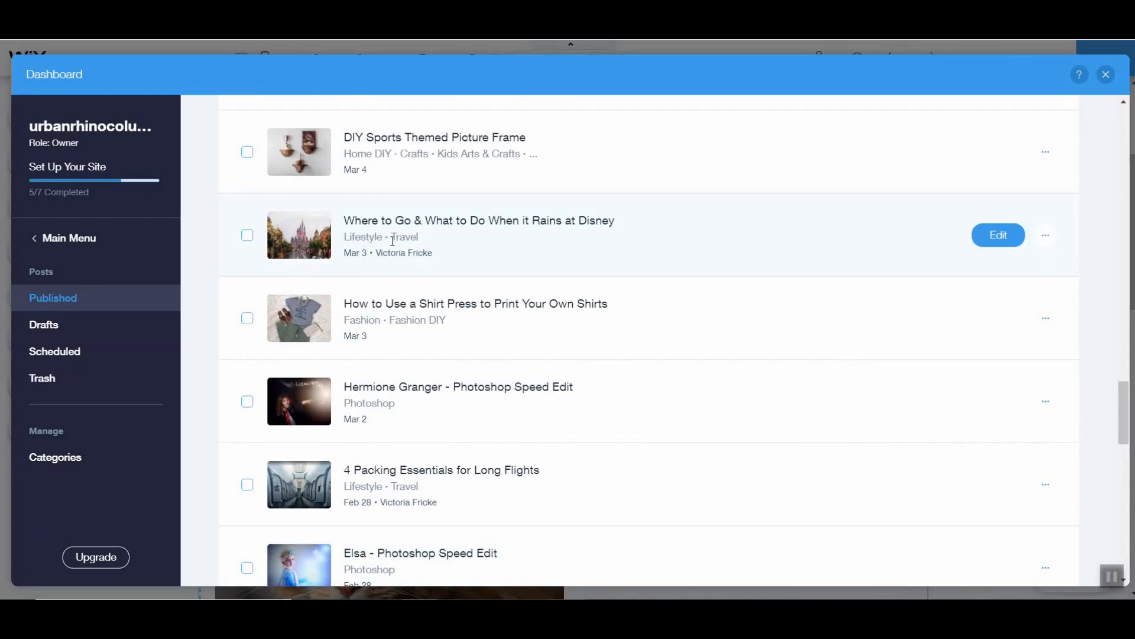
pyautogui.scroll(-1, 392, 240)
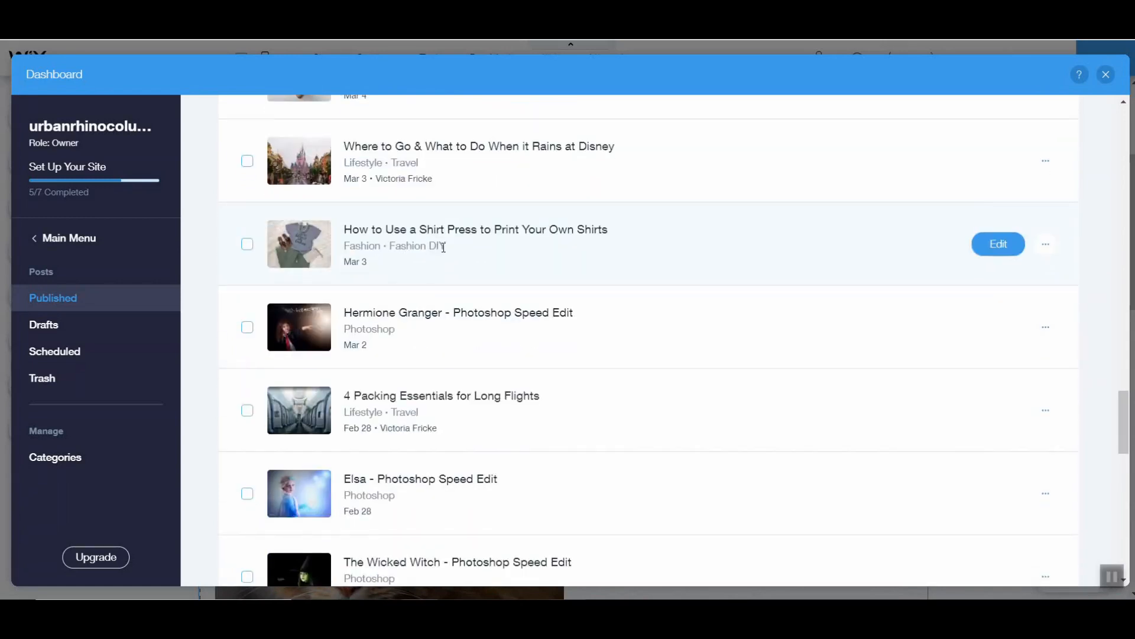
# - Duplicate the published post "Elsa - Photoshop Speed Edit"
pyautogui.scroll(7, 443, 247)
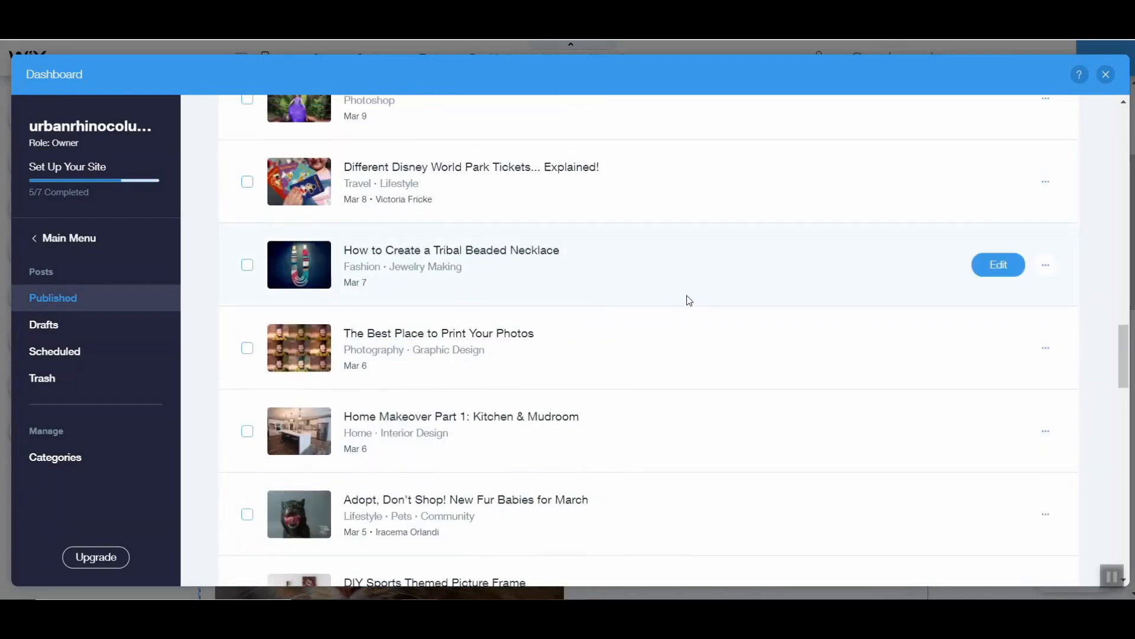
pyautogui.scroll(-9, 667, 300)
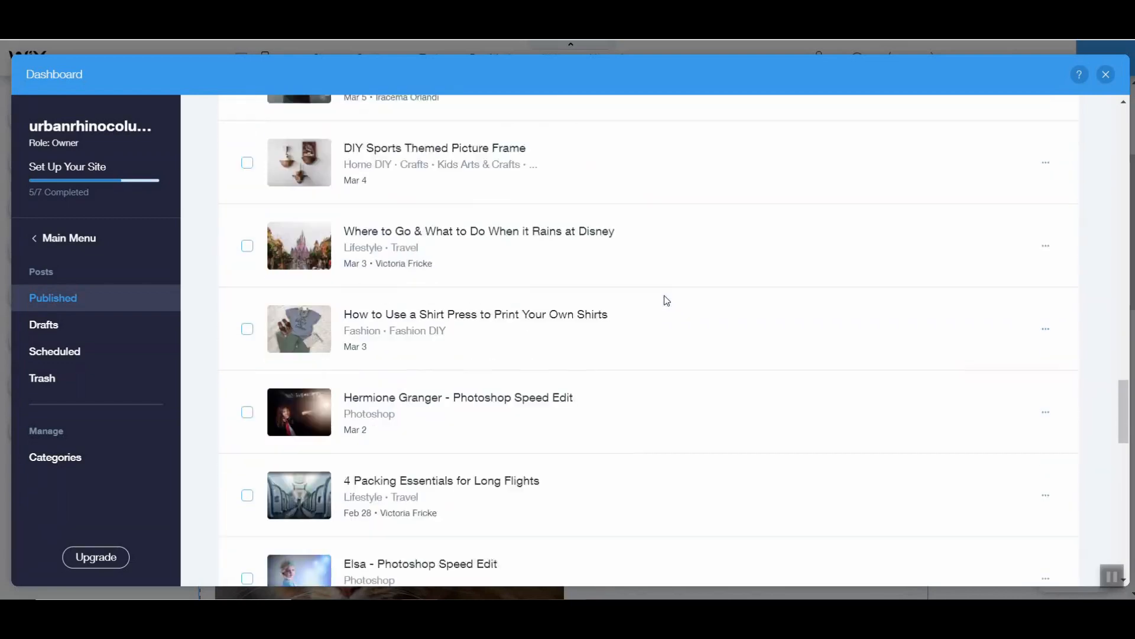
pyautogui.scroll(-1, 667, 300)
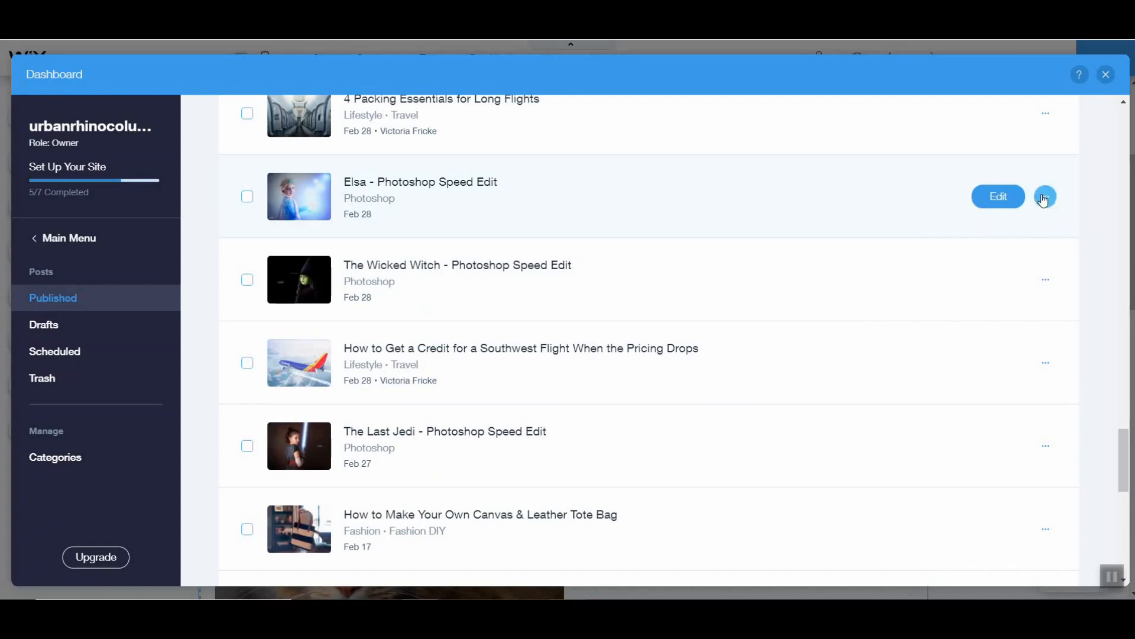
pyautogui.click(1044, 200)
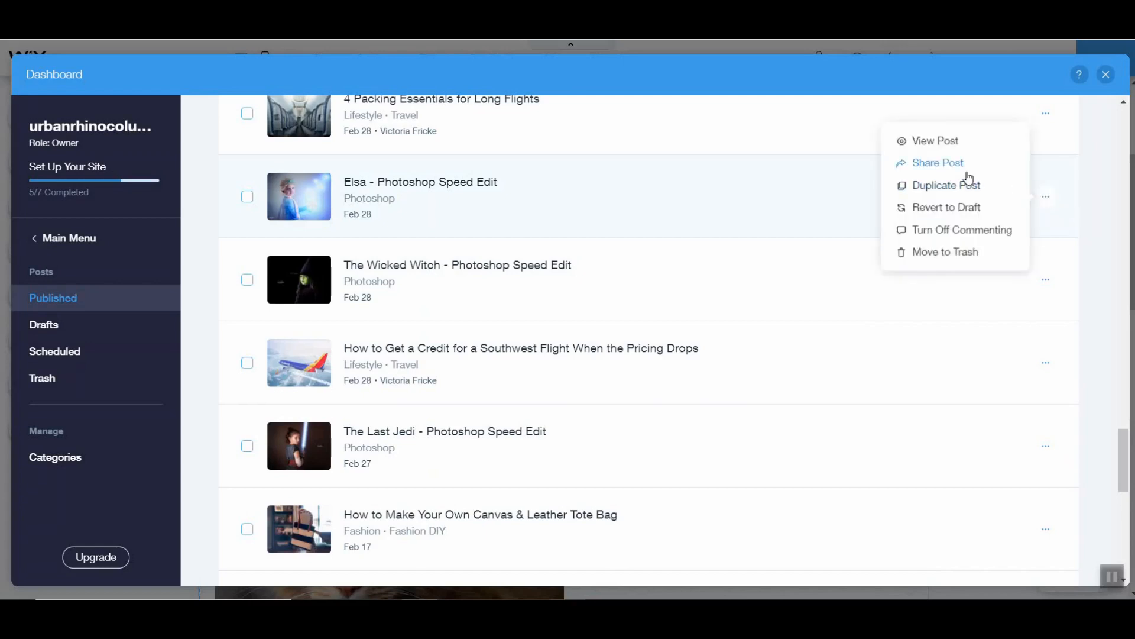
pyautogui.click(962, 191)
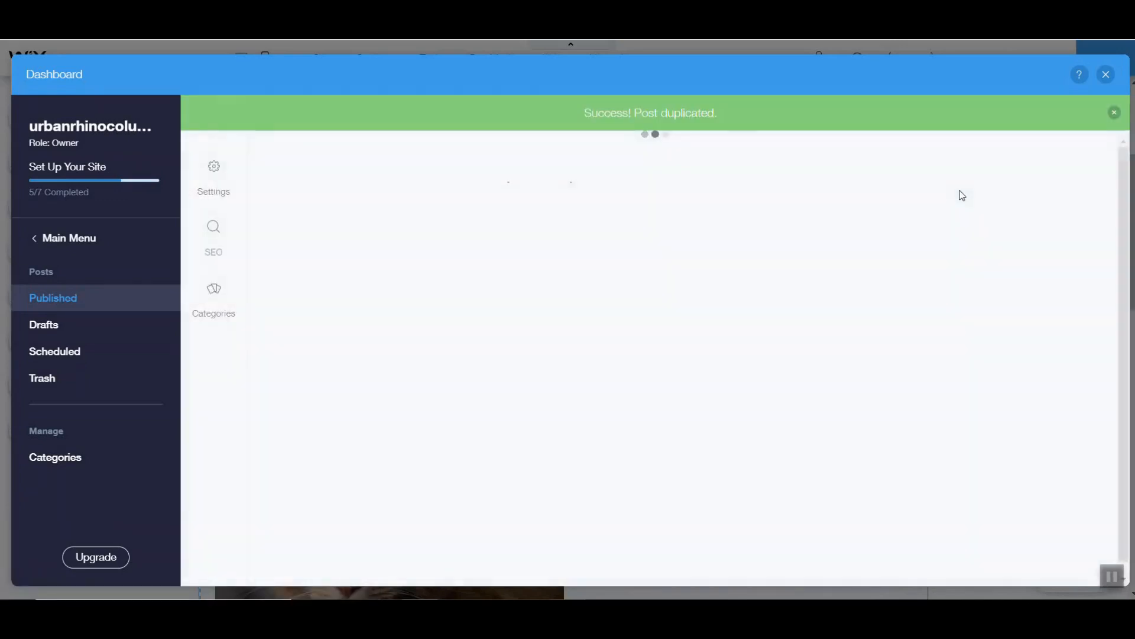
# - Look through the duplicated post and change its title to "Ursula - Photoshop Speed Edit"
pyautogui.scroll(-5, 656, 257)
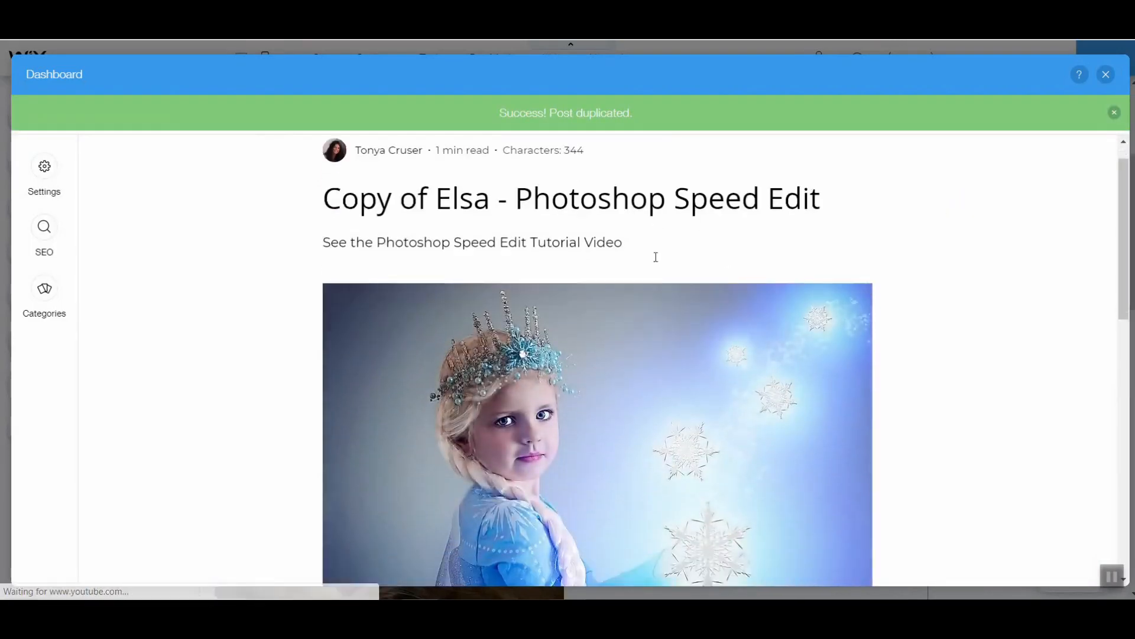
pyautogui.scroll(-6, 656, 257)
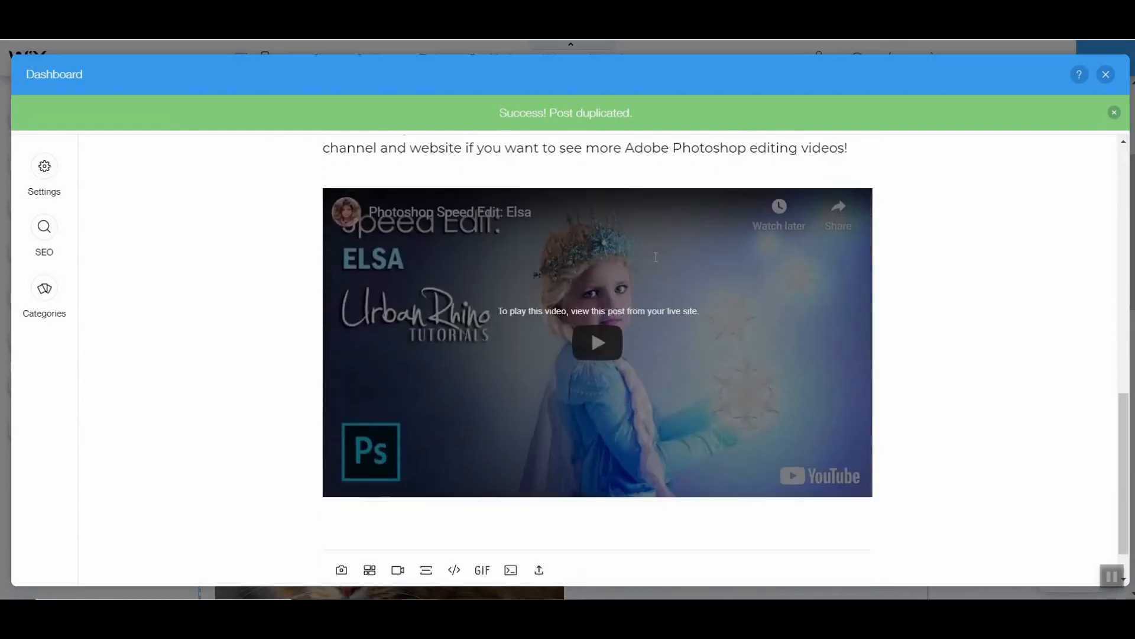
pyautogui.scroll(8, 654, 256)
pyautogui.scroll(3, 655, 257)
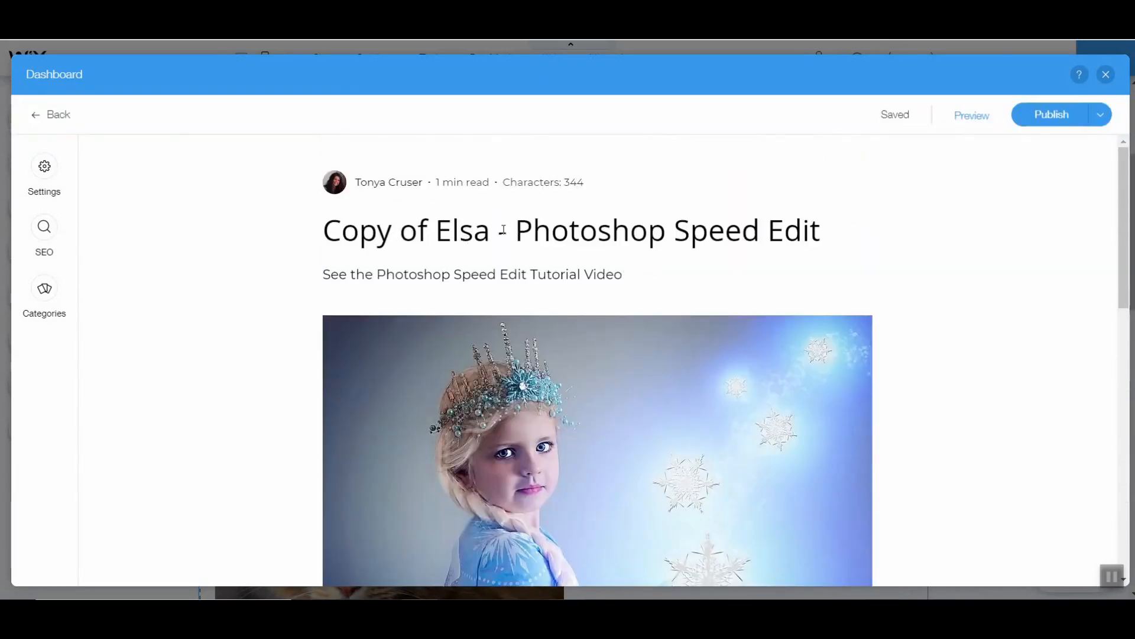
pyautogui.moveTo(490, 229); pyautogui.dragTo(281, 233)
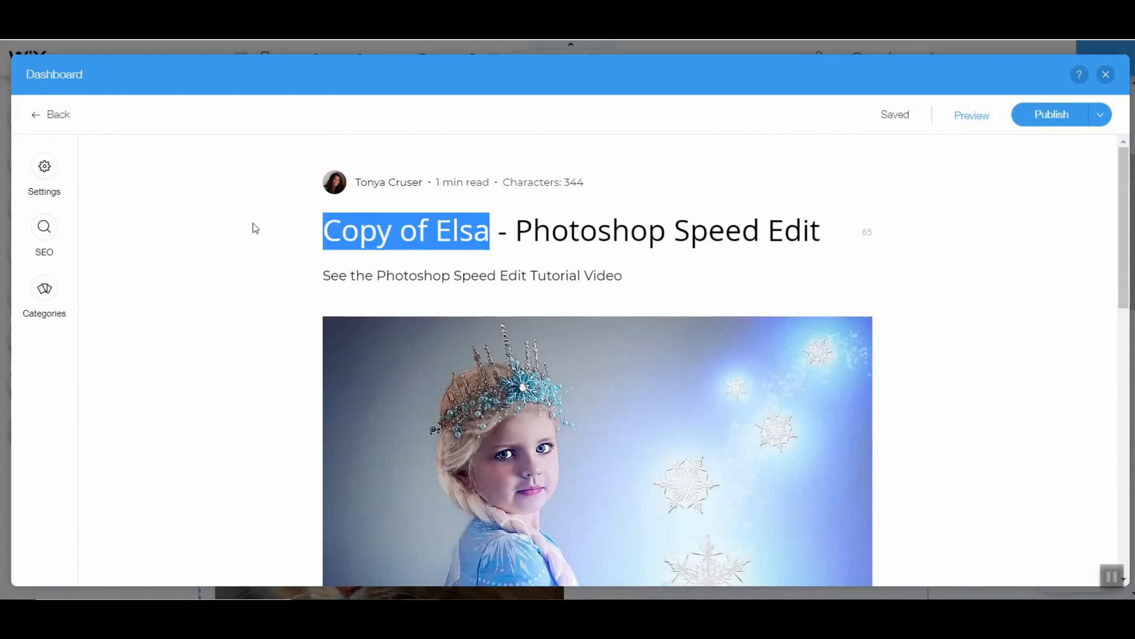
pyautogui.write('Ursula')
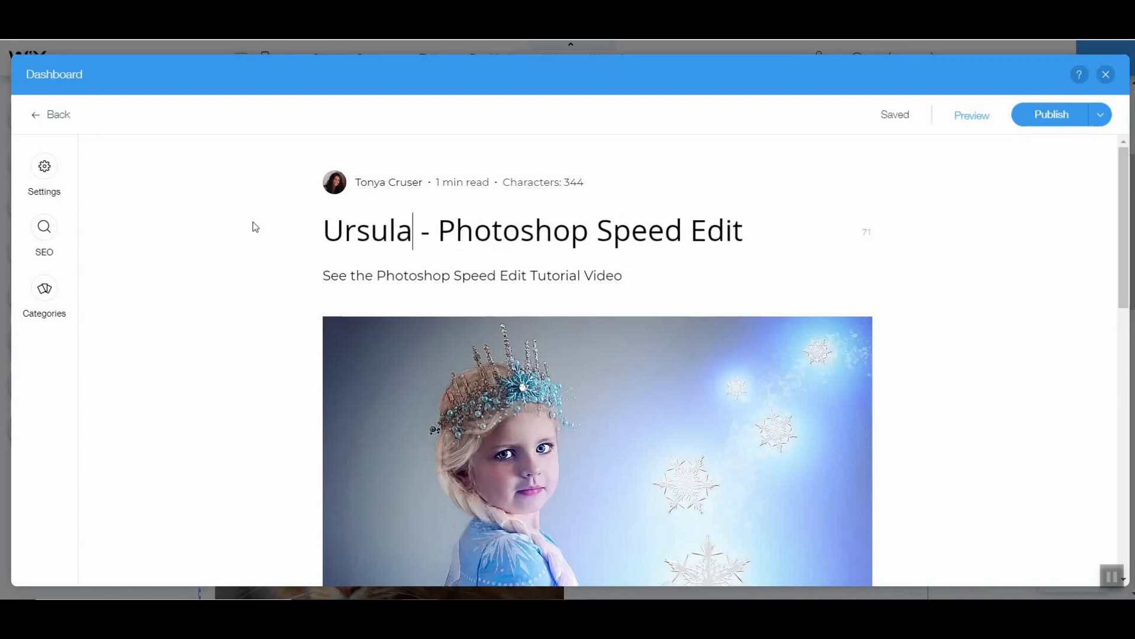
# - Review the subtitle, photo, text and embedded video of the duplicated post, and return to the published posts list
pyautogui.click(453, 283)
pyautogui.moveTo(619, 278); pyautogui.dragTo(299, 286)
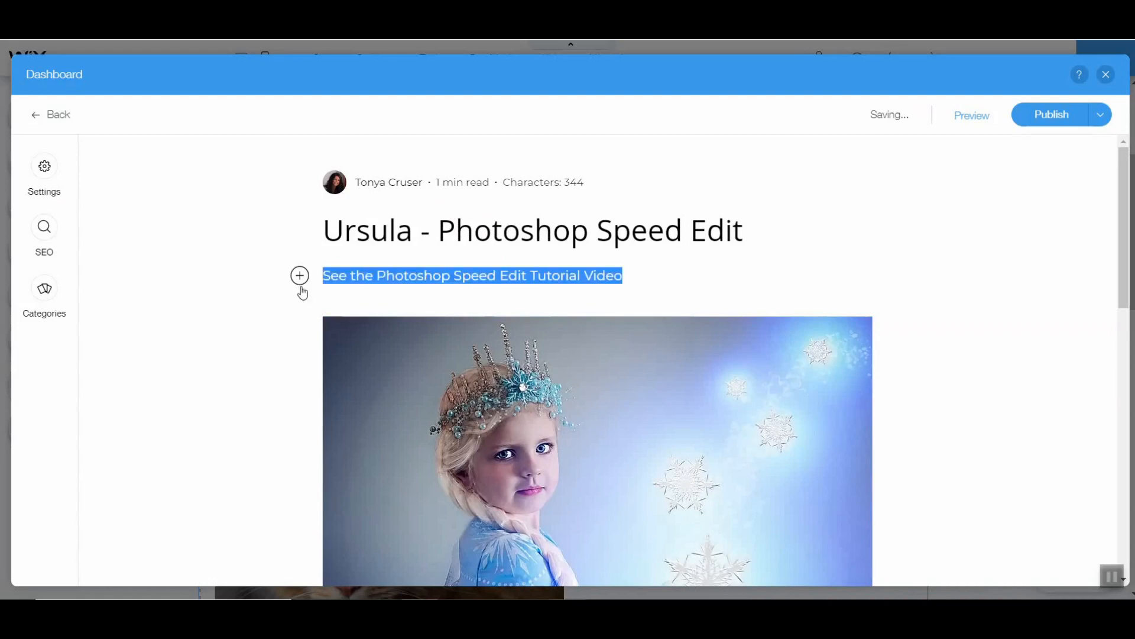
pyautogui.scroll(-3, 568, 338)
pyautogui.click(568, 337)
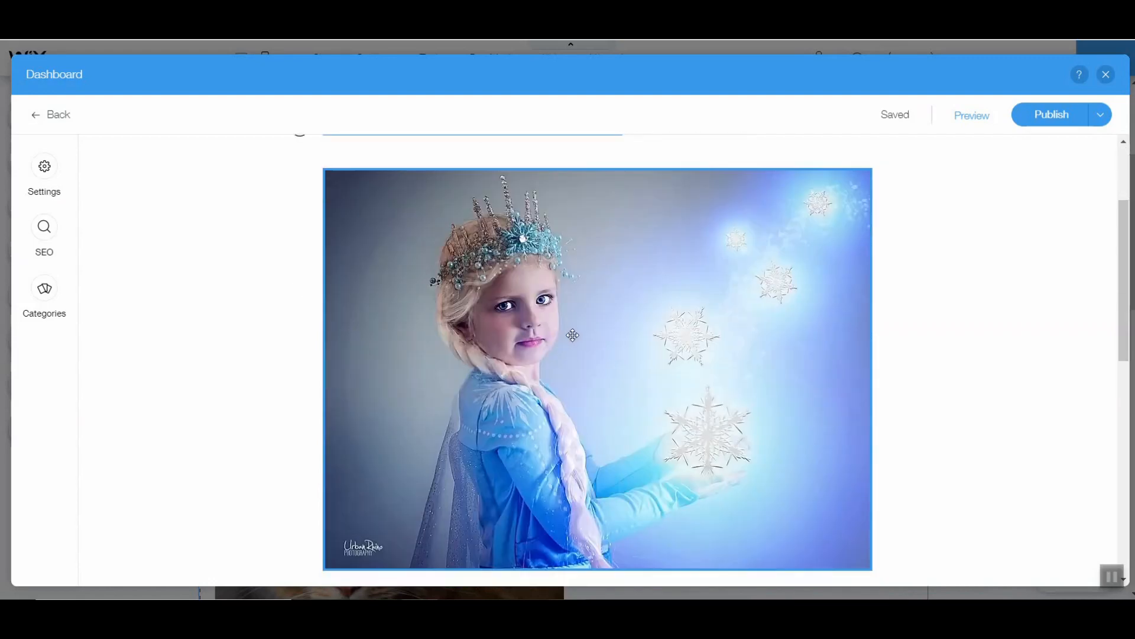
pyautogui.click(573, 334)
pyautogui.scroll(-5, 575, 337)
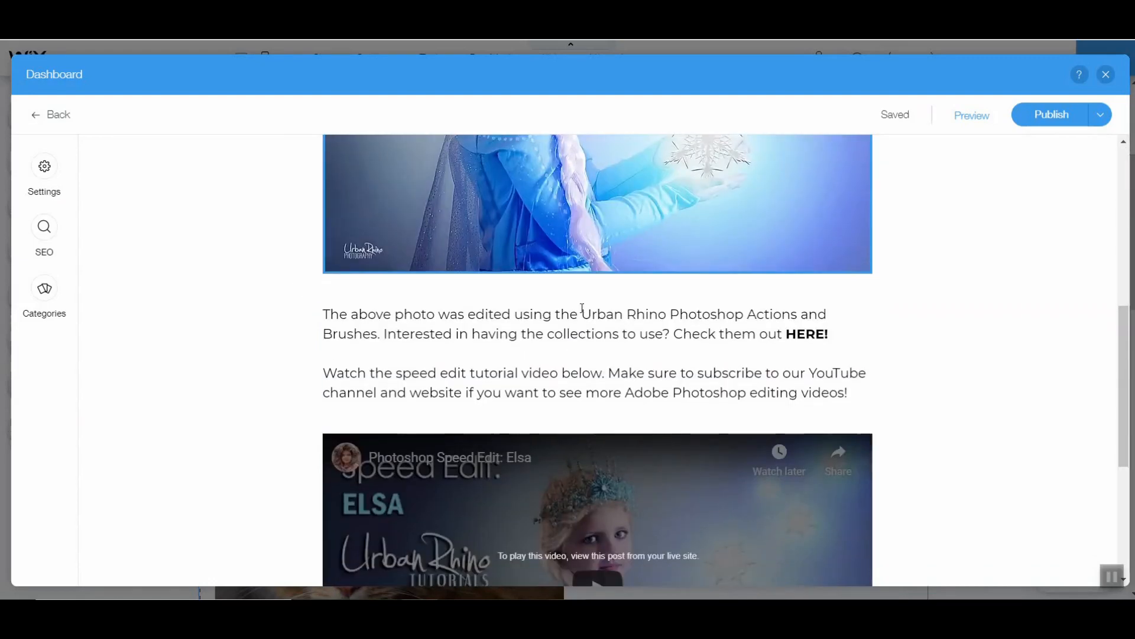
pyautogui.scroll(-2, 582, 452)
pyautogui.scroll(-2, 582, 452)
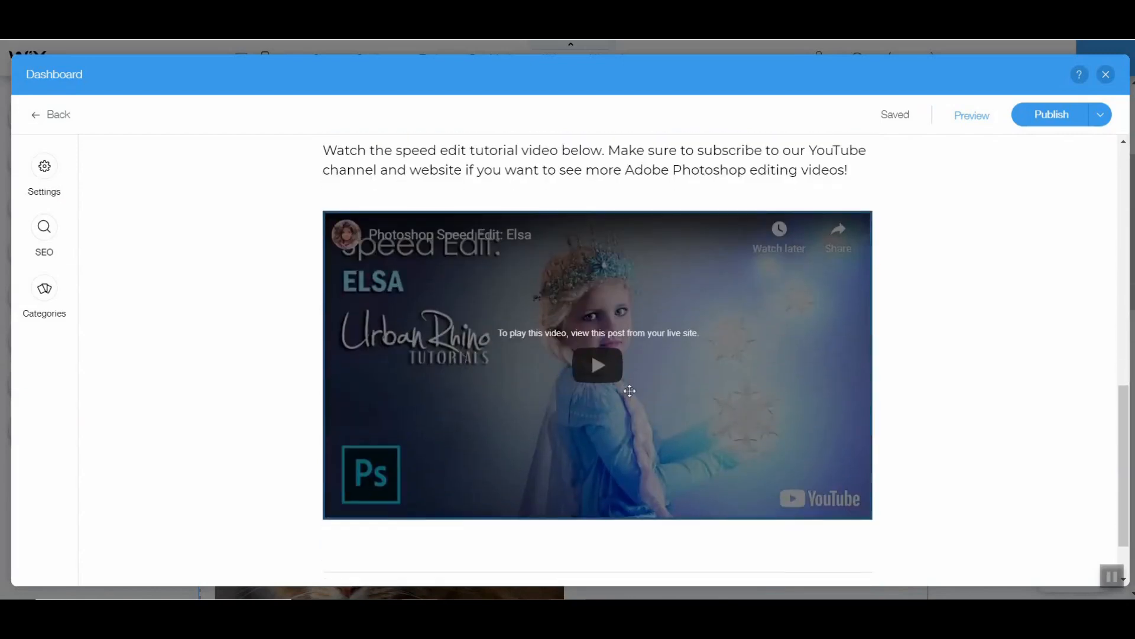
pyautogui.scroll(5, 678, 414)
pyautogui.scroll(3, 679, 414)
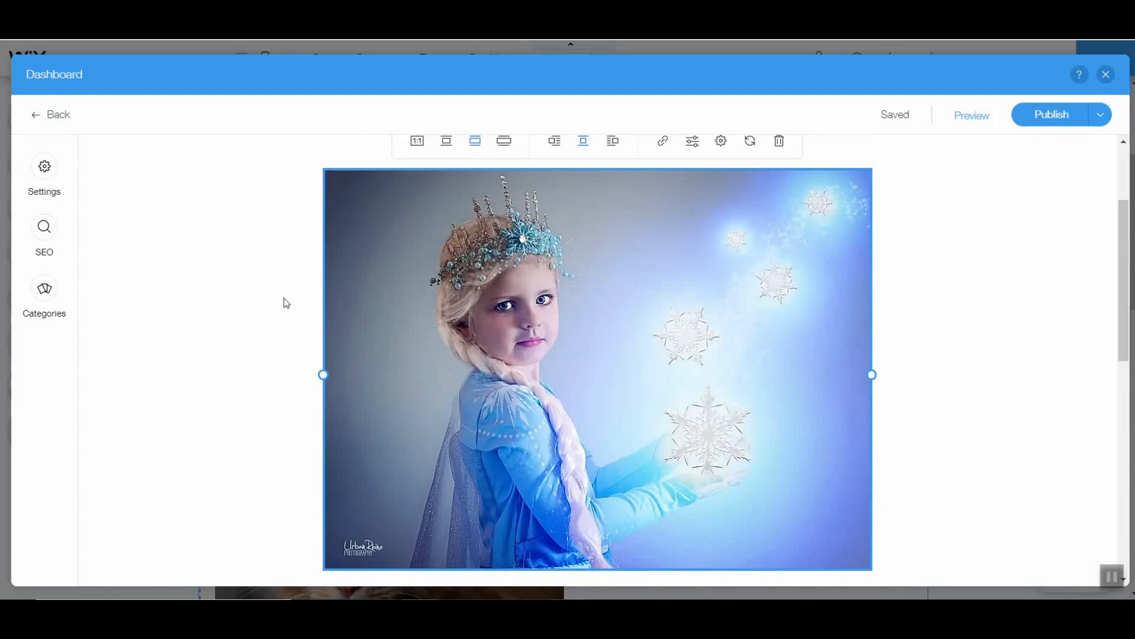
pyautogui.click(66, 117)
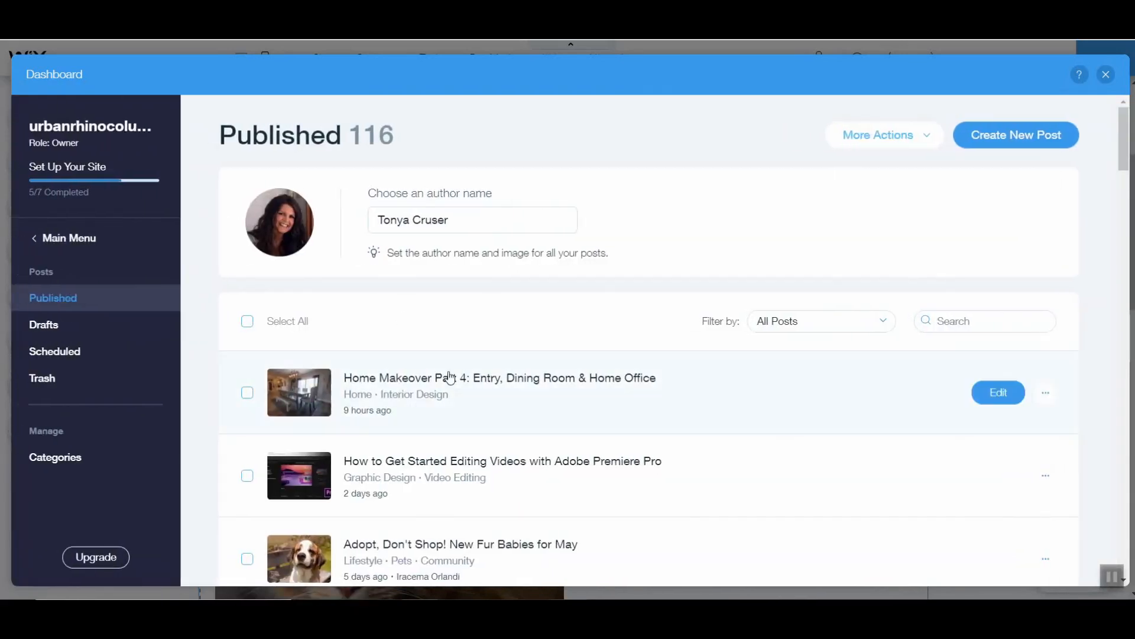
# - Browse the first page of published posts and go to page 2 of the list
pyautogui.click(44, 324)
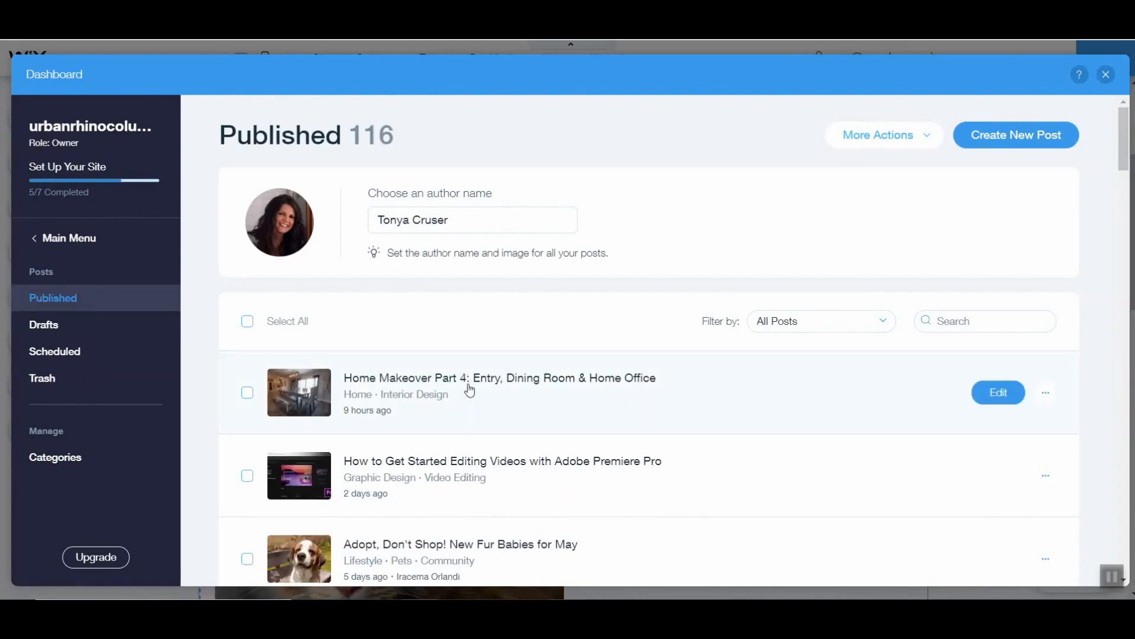
pyautogui.scroll(-4, 467, 388)
pyautogui.scroll(-10, 578, 404)
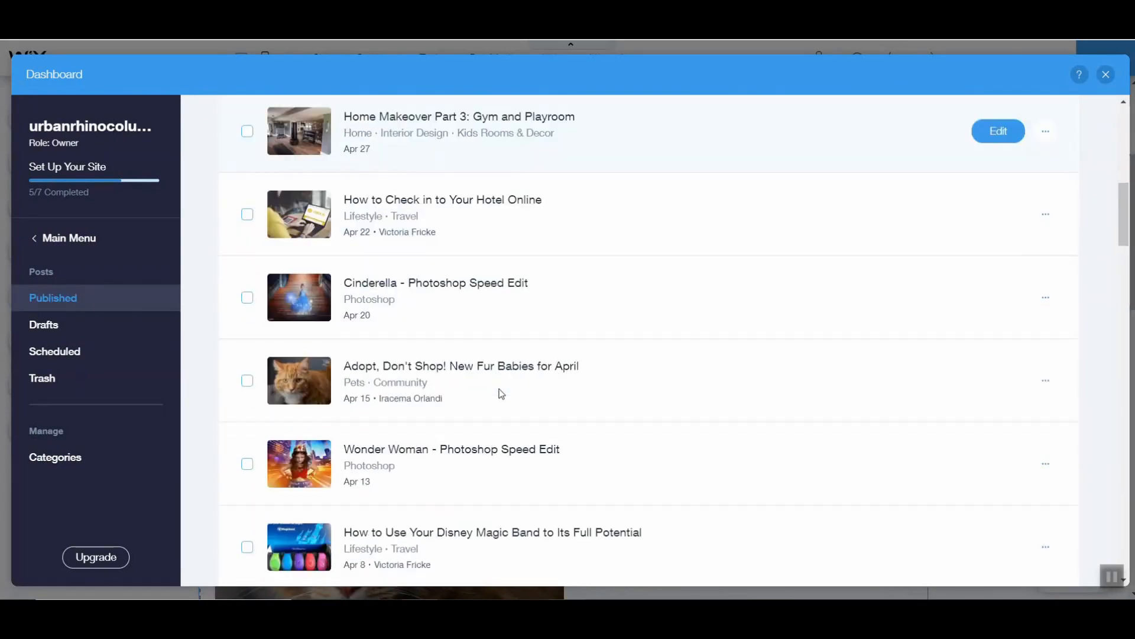
pyautogui.scroll(-8, 500, 394)
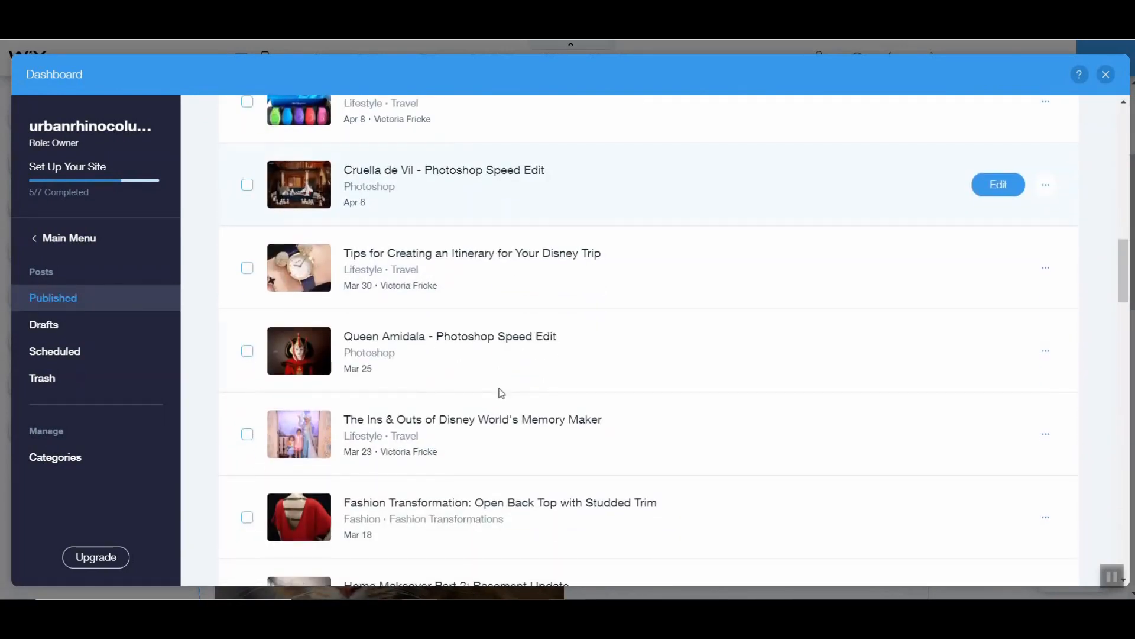
pyautogui.scroll(-8, 502, 393)
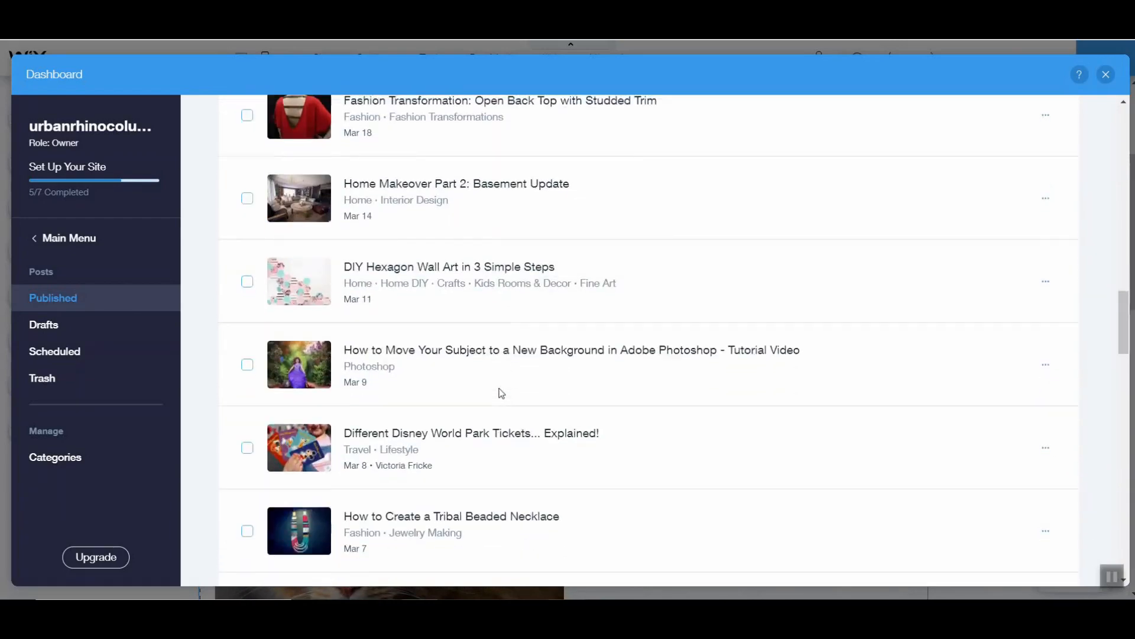
pyautogui.scroll(-5, 502, 393)
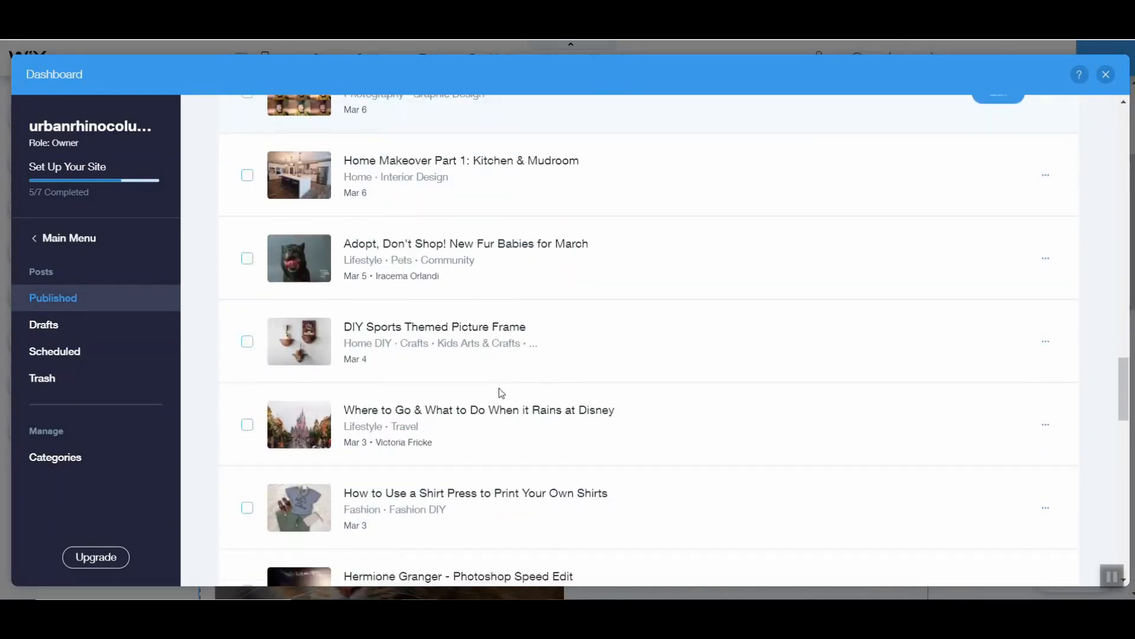
pyautogui.scroll(-10, 500, 394)
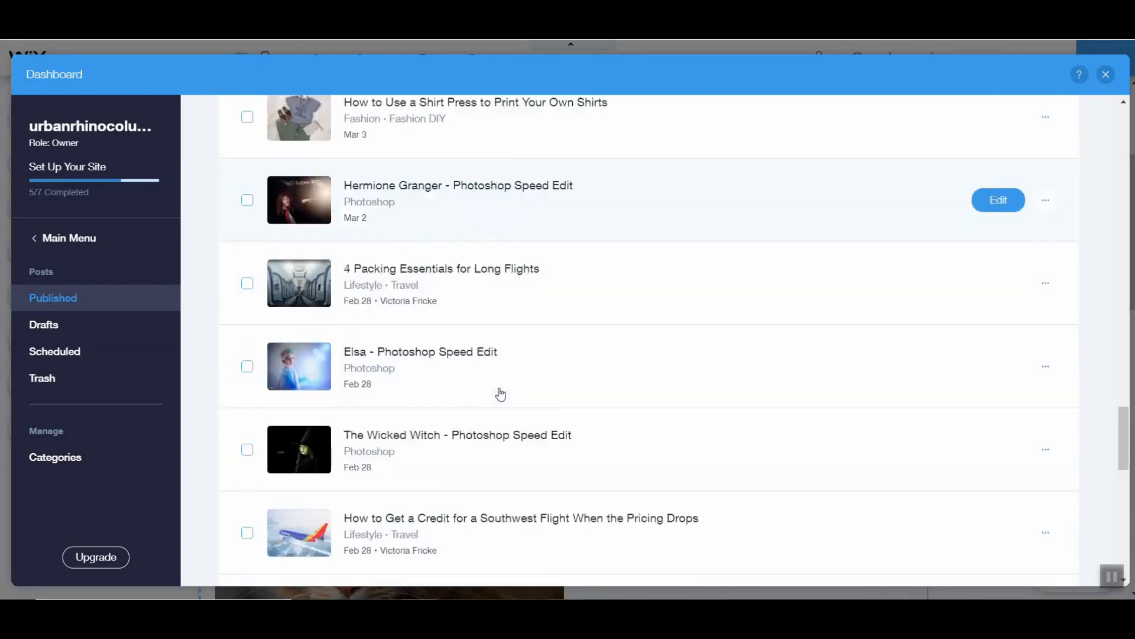
pyautogui.scroll(-10, 501, 393)
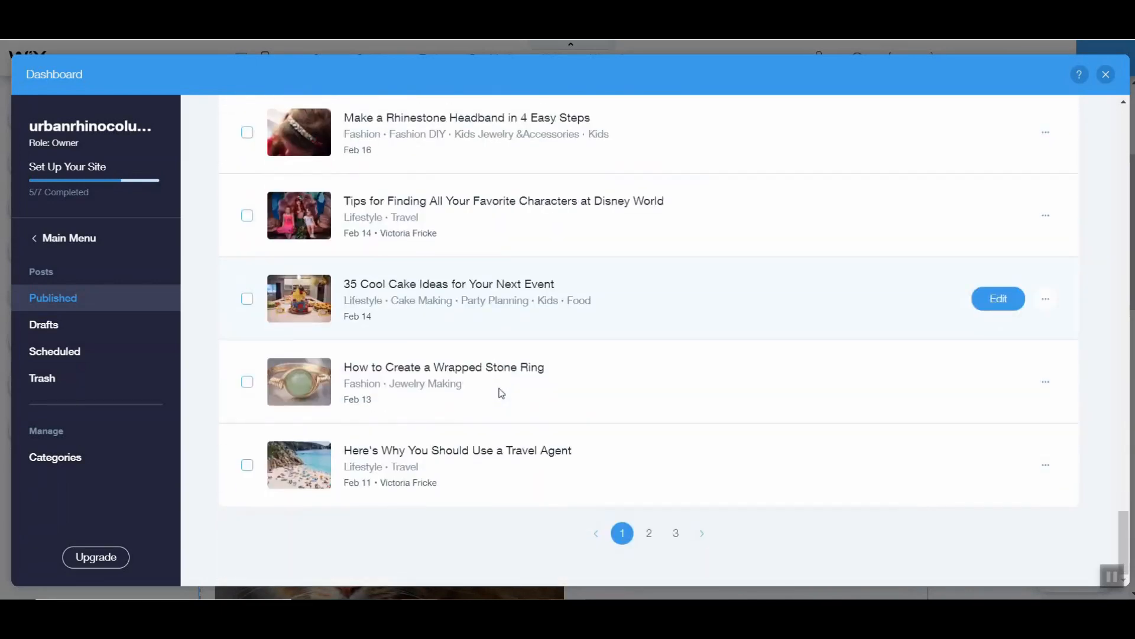
pyautogui.click(654, 540)
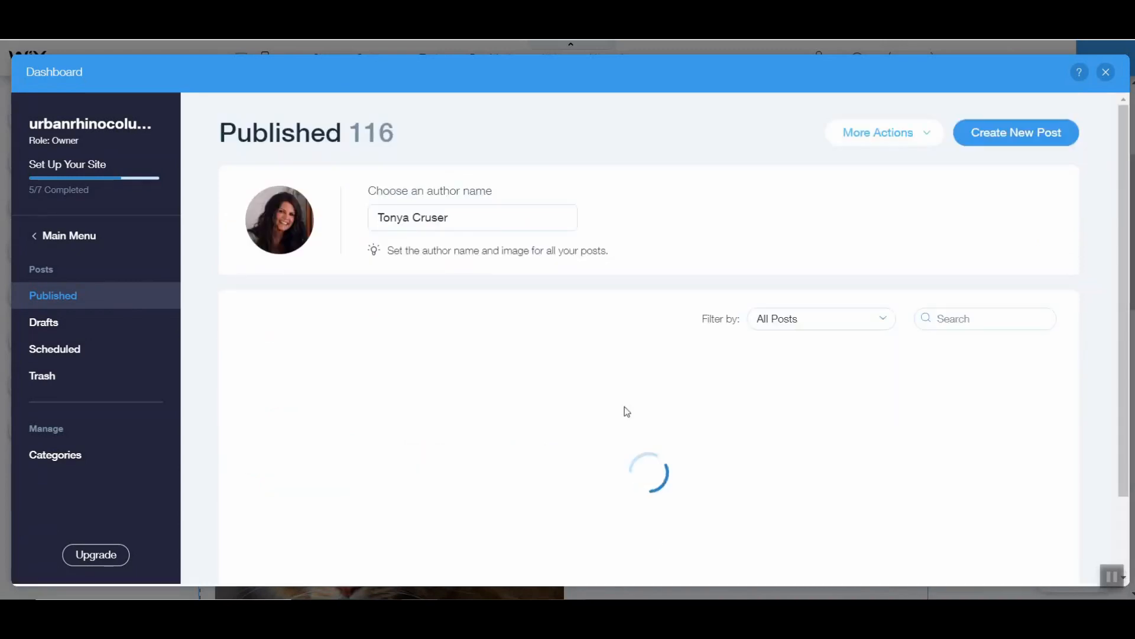
# - Open the post "How to Create a Polymer Clay Letter Charm Necklace in 10 Easy Steps" for editing
pyautogui.scroll(-1, 576, 343)
pyautogui.scroll(-2, 578, 344)
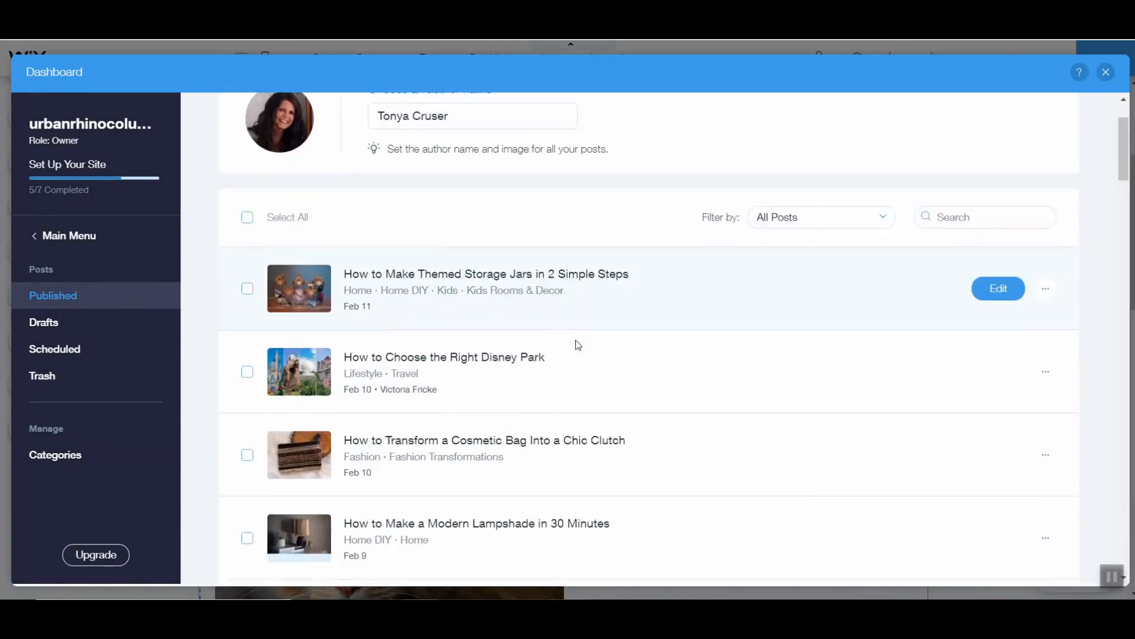
pyautogui.scroll(-2, 578, 345)
pyautogui.scroll(-5, 577, 344)
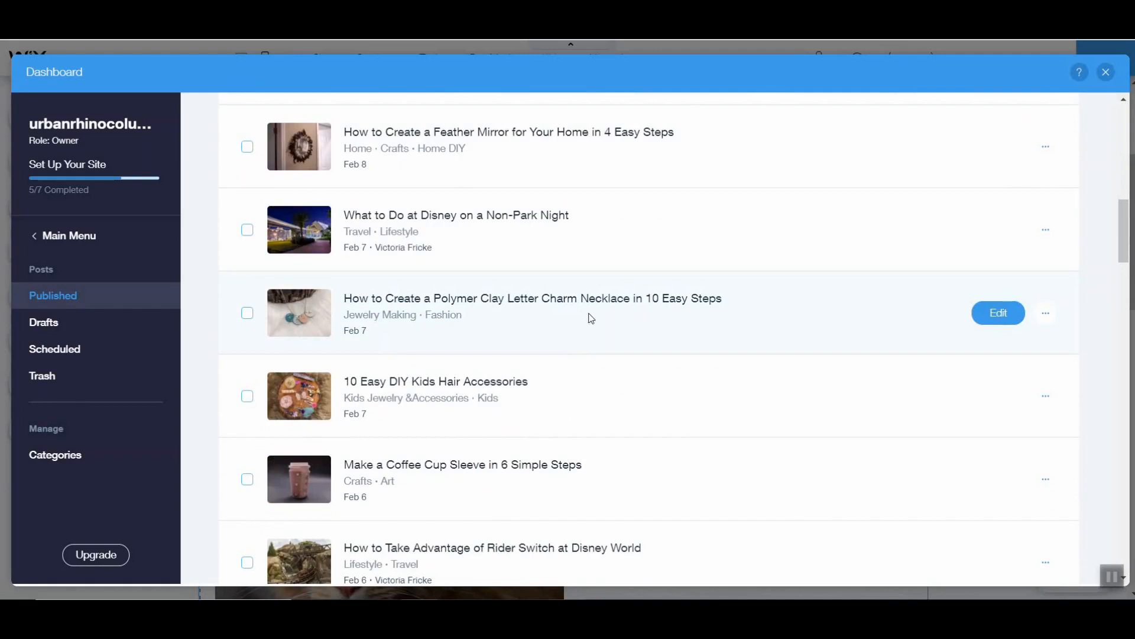
pyautogui.click(1012, 315)
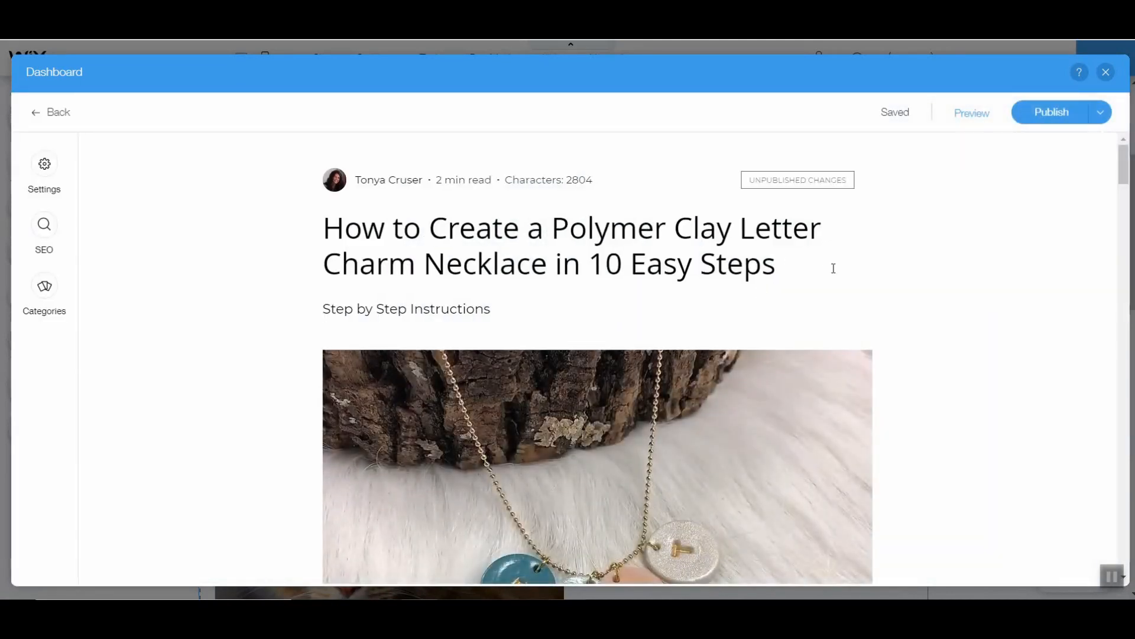
# - Highlight the necklace post's title and subtitle, and show the options for adding media below the subtitle
pyautogui.click(819, 269)
pyautogui.moveTo(818, 270); pyautogui.dragTo(307, 229)
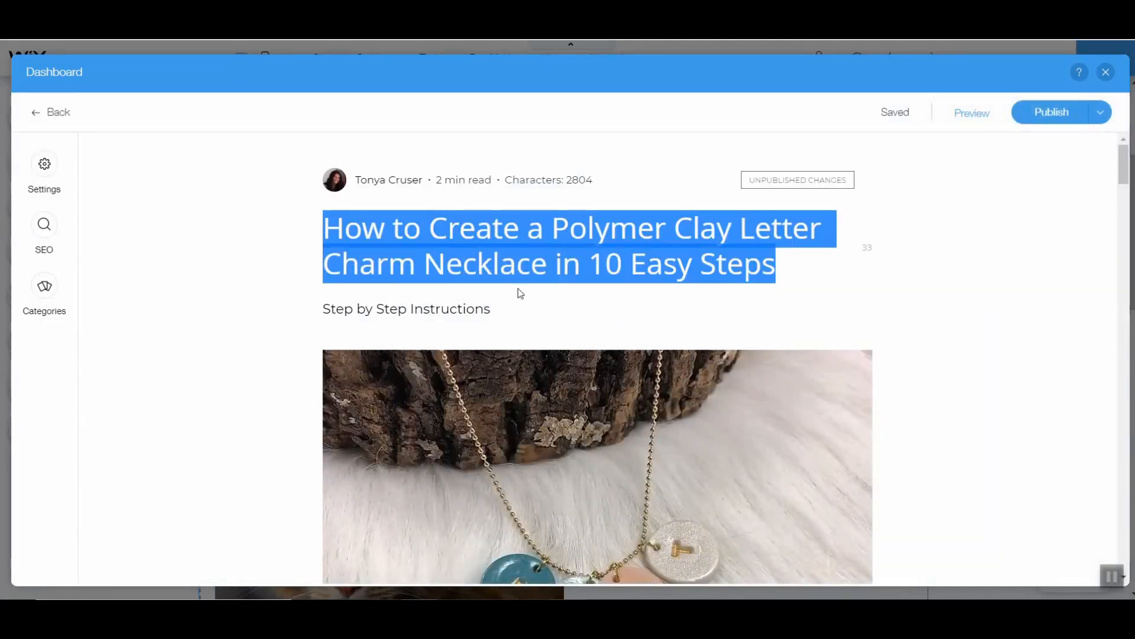
pyautogui.moveTo(523, 312); pyautogui.dragTo(308, 313)
pyautogui.click(612, 313)
pyautogui.scroll(-3, 612, 313)
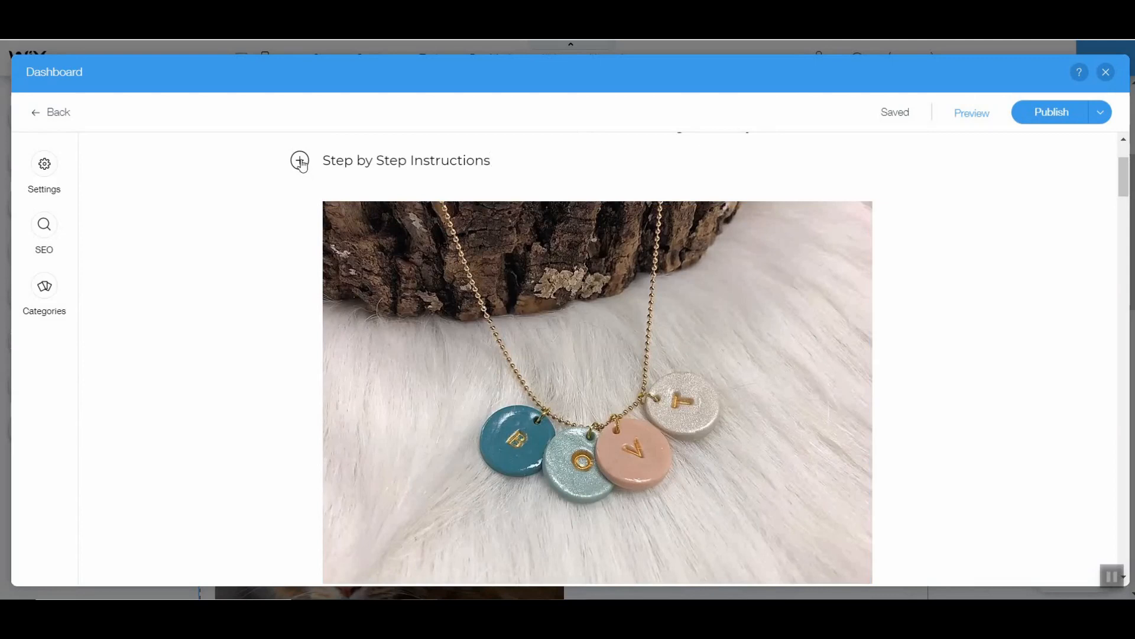
pyautogui.click(301, 162)
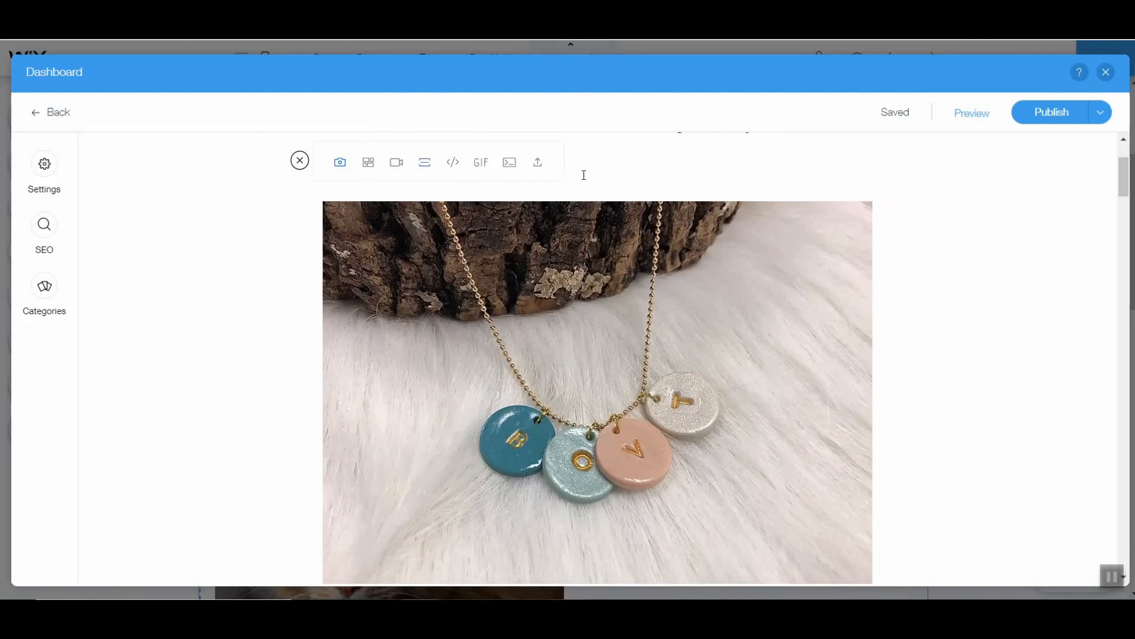
# - Examine the layout of the necklace post from its title and main photo to the introduction and first step
pyautogui.scroll(-3, 609, 188)
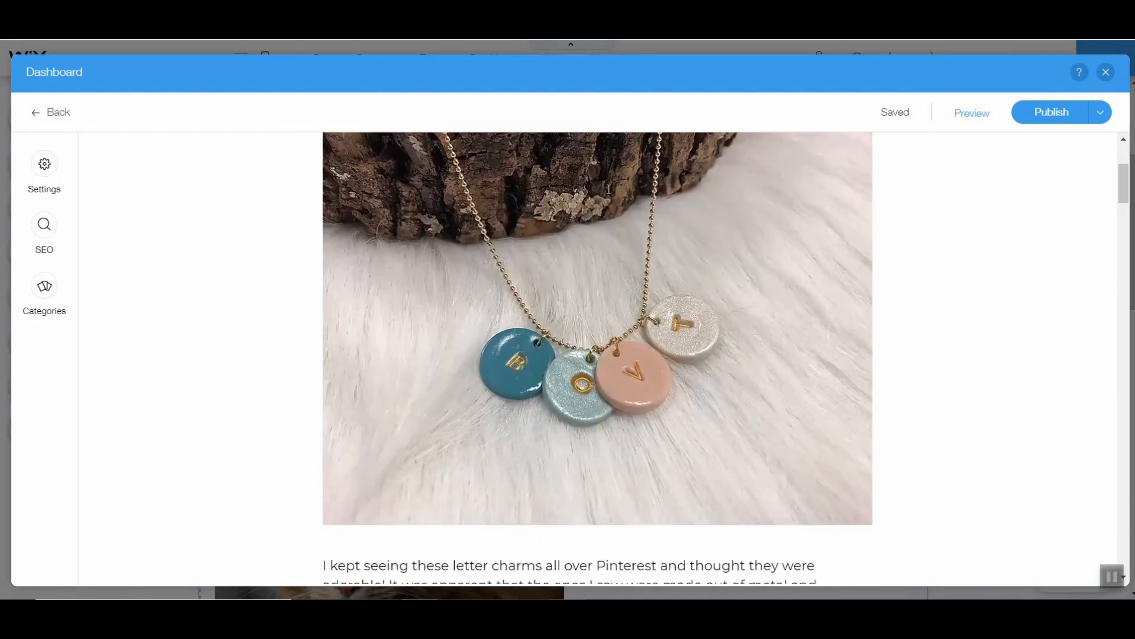
pyautogui.scroll(-5, 608, 312)
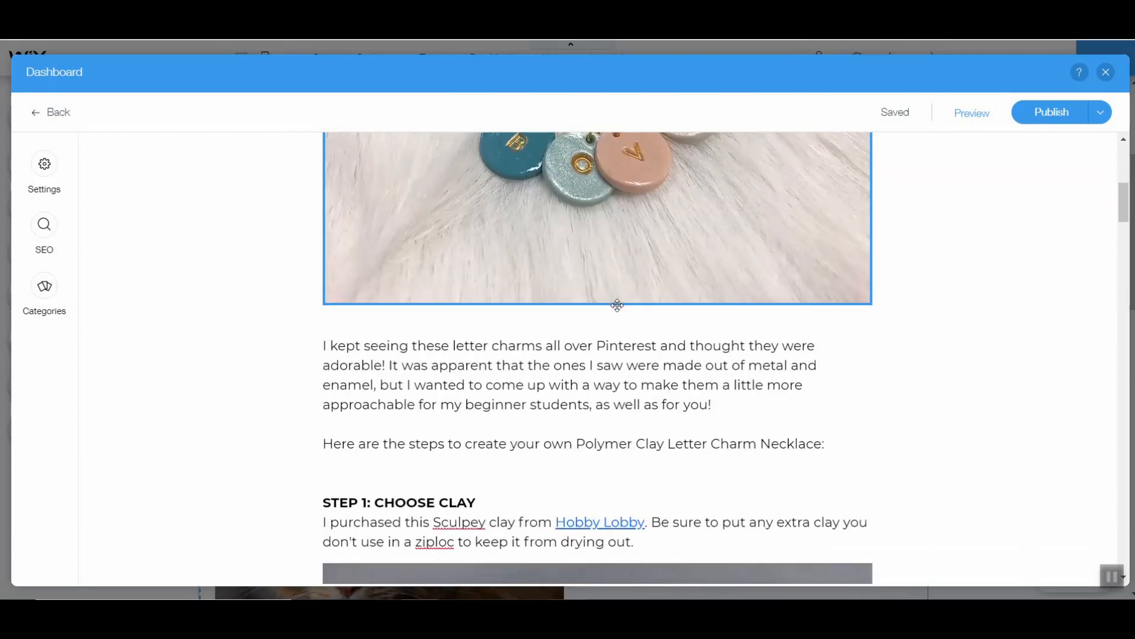
pyautogui.scroll(10, 618, 305)
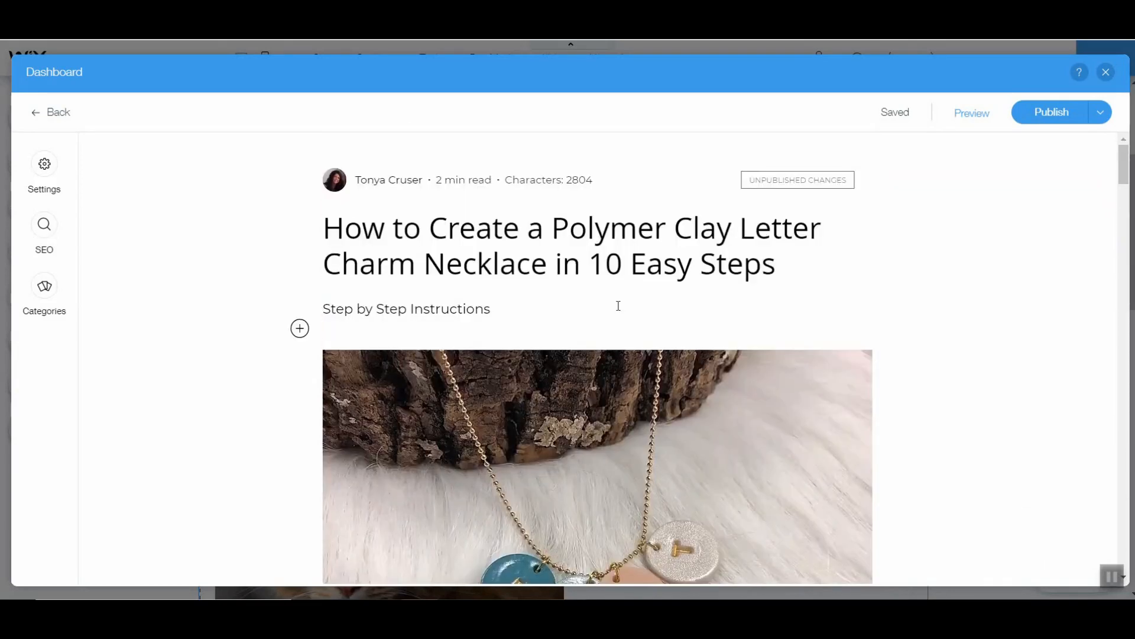
pyautogui.scroll(-5, 585, 293)
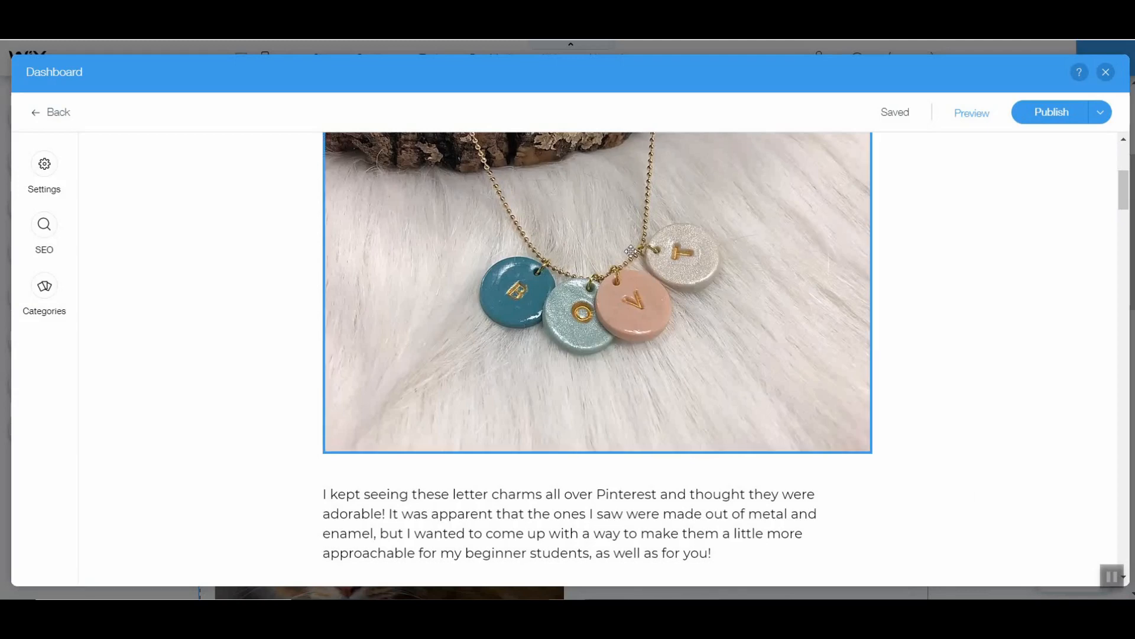
pyautogui.scroll(3, 631, 251)
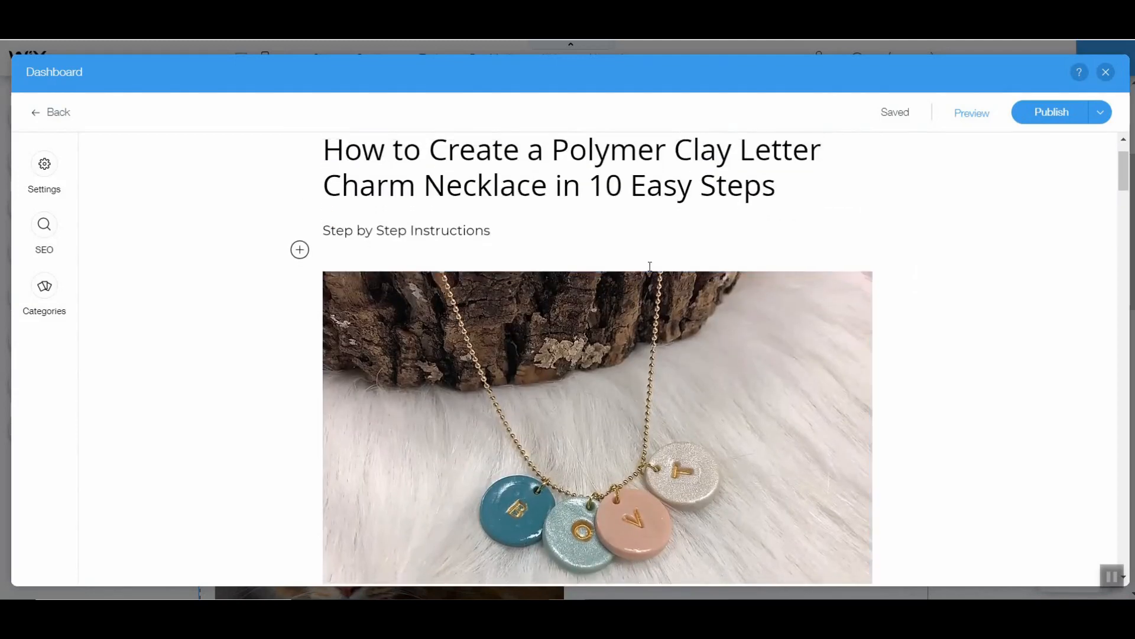
# - Examine how the necklace post alternates text and photos from Step 1 through Step 10 to the closing photo
pyautogui.scroll(-1, 649, 266)
pyautogui.scroll(-2, 649, 267)
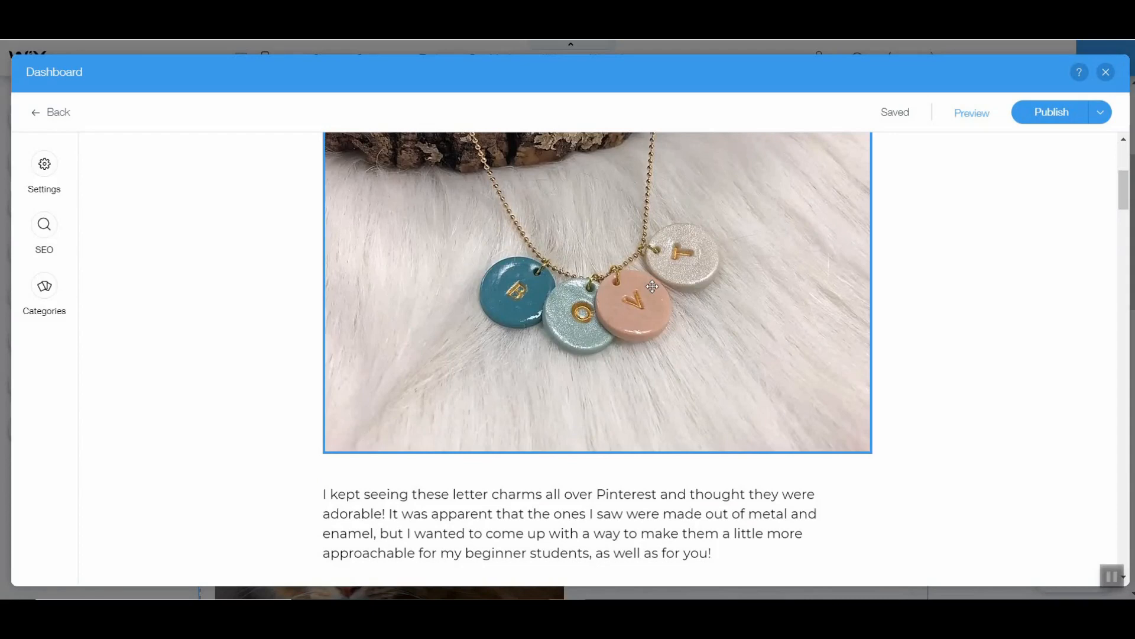
pyautogui.scroll(2, 654, 287)
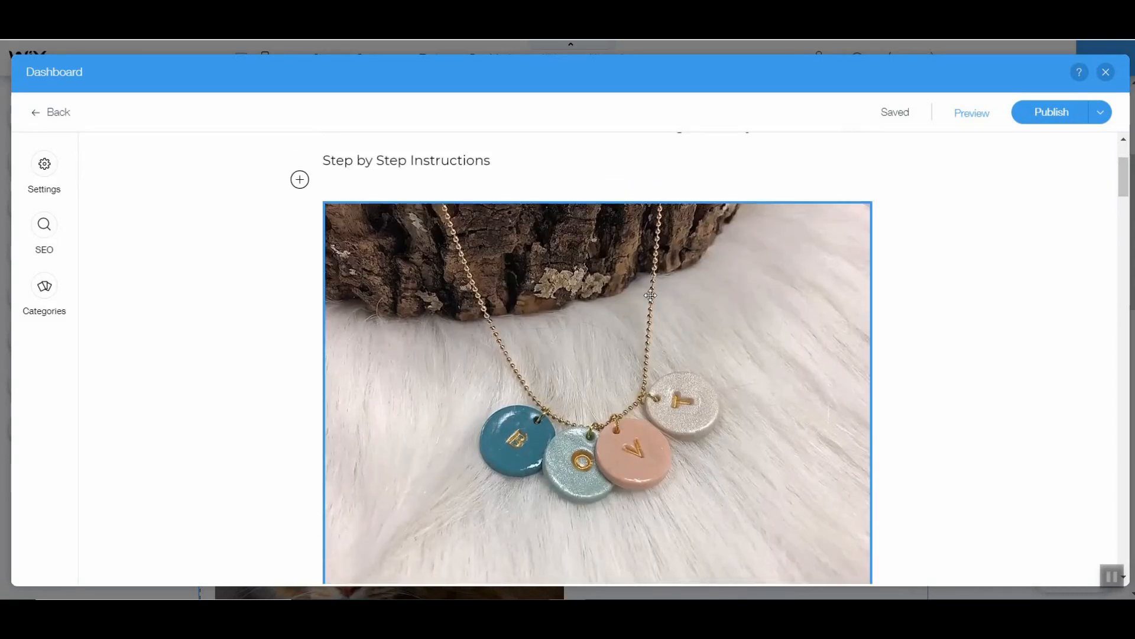
pyautogui.scroll(-8, 677, 288)
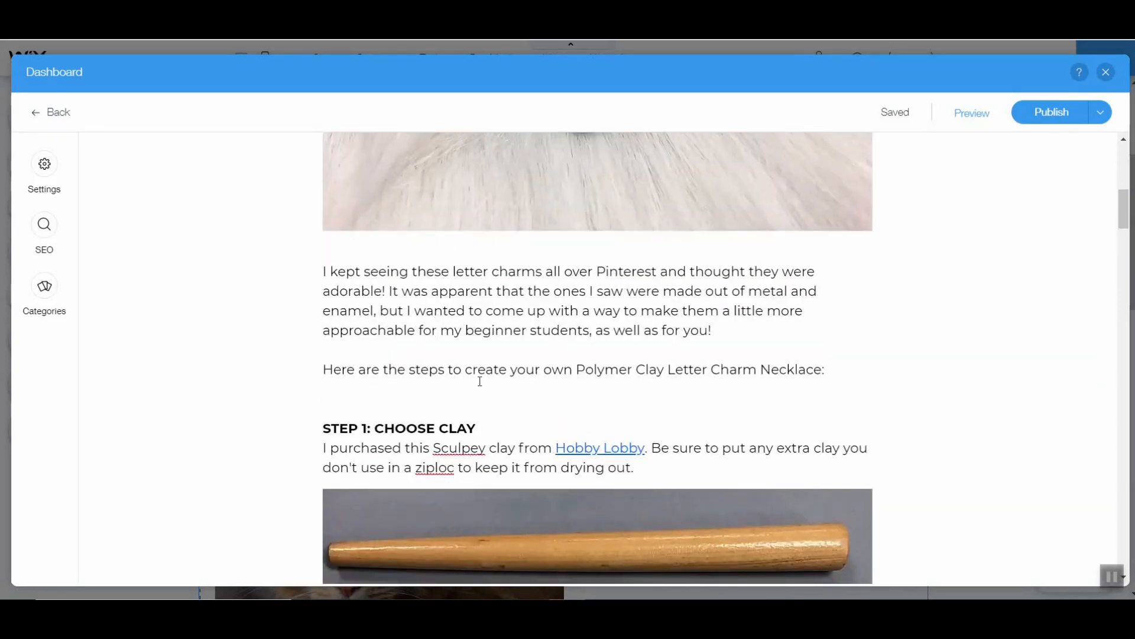
pyautogui.scroll(-2, 480, 381)
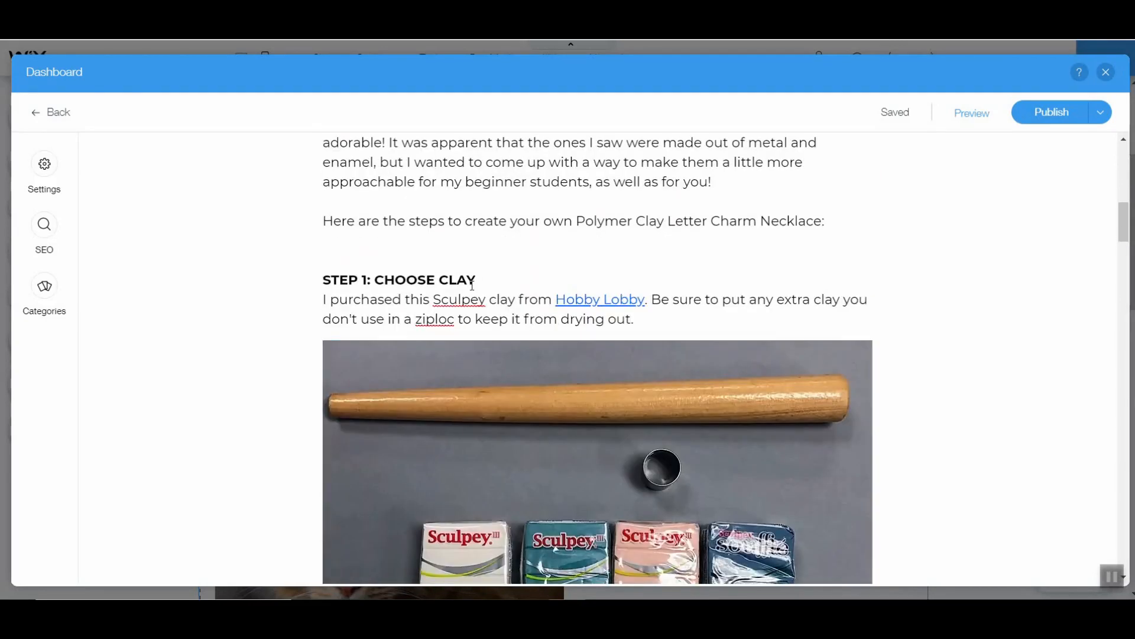
pyautogui.scroll(-2, 473, 266)
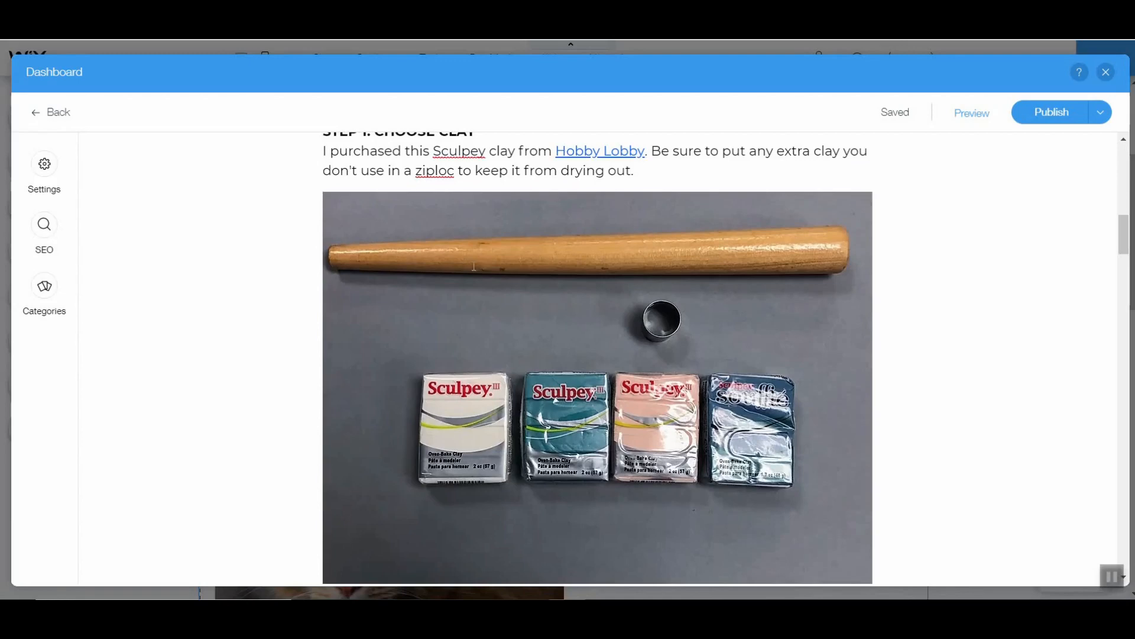
pyautogui.scroll(-3, 473, 267)
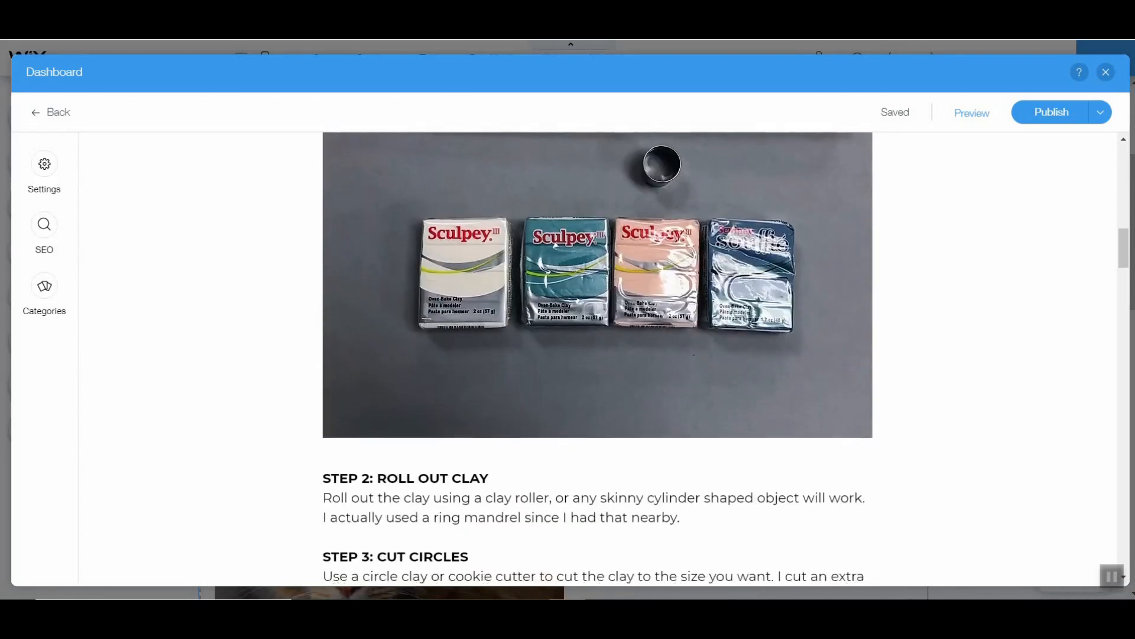
pyautogui.scroll(-6, 474, 266)
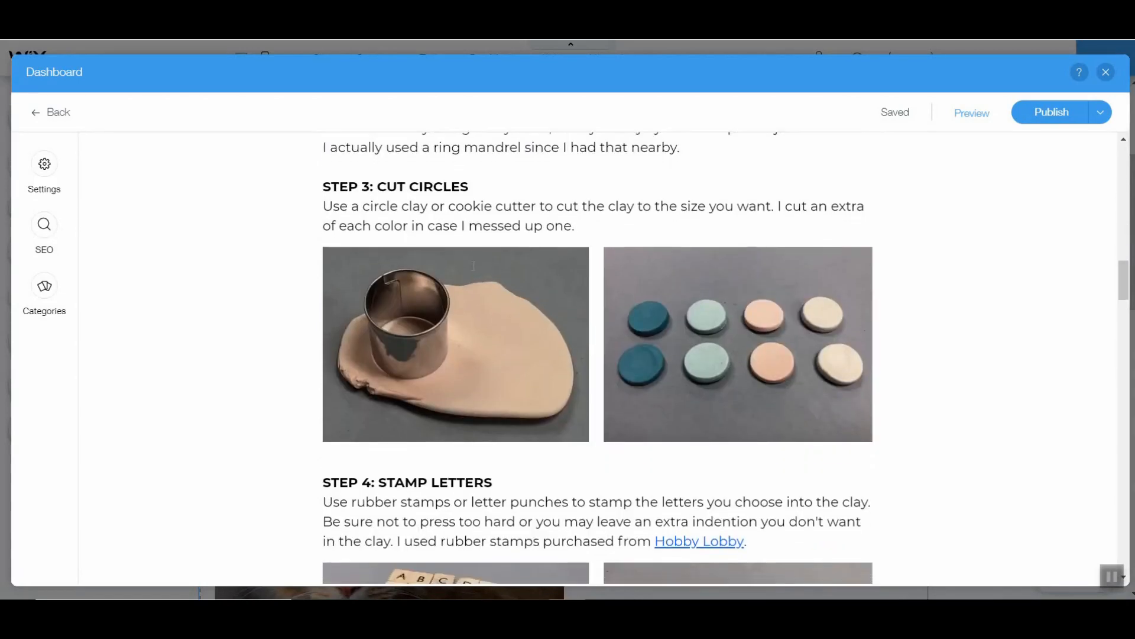
pyautogui.scroll(-1, 473, 266)
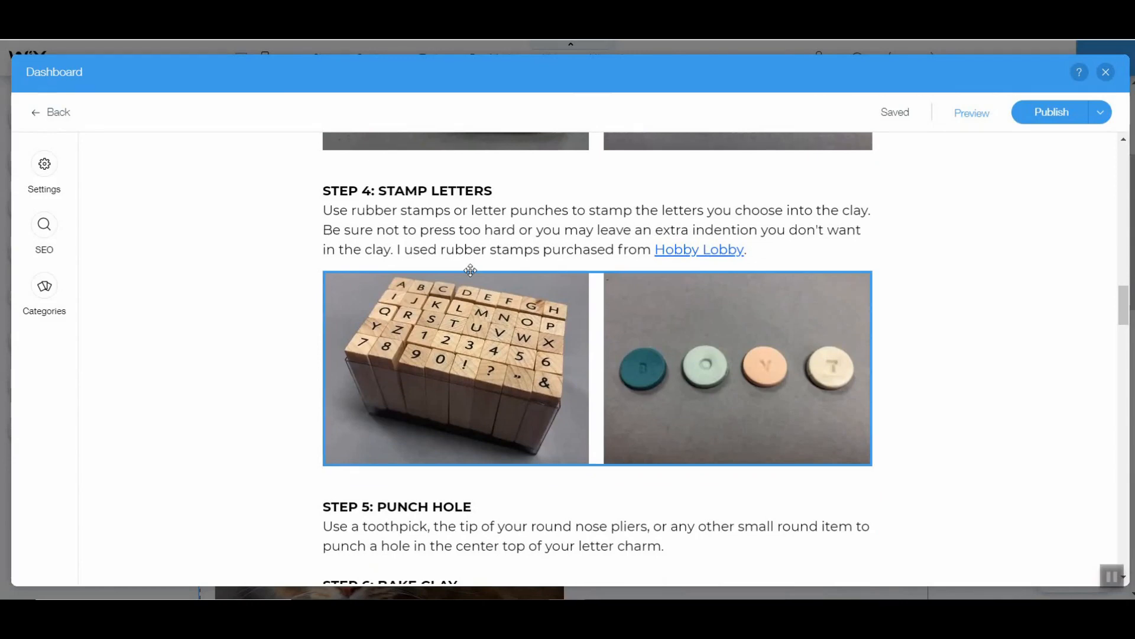
pyautogui.scroll(-20, 470, 270)
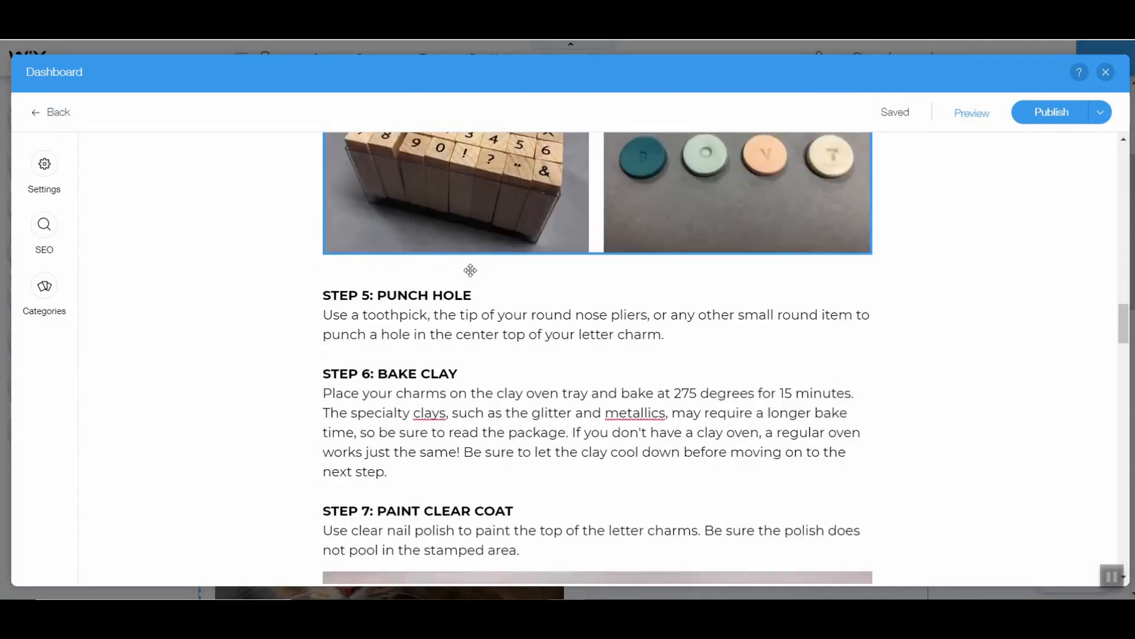
pyautogui.scroll(-20, 471, 272)
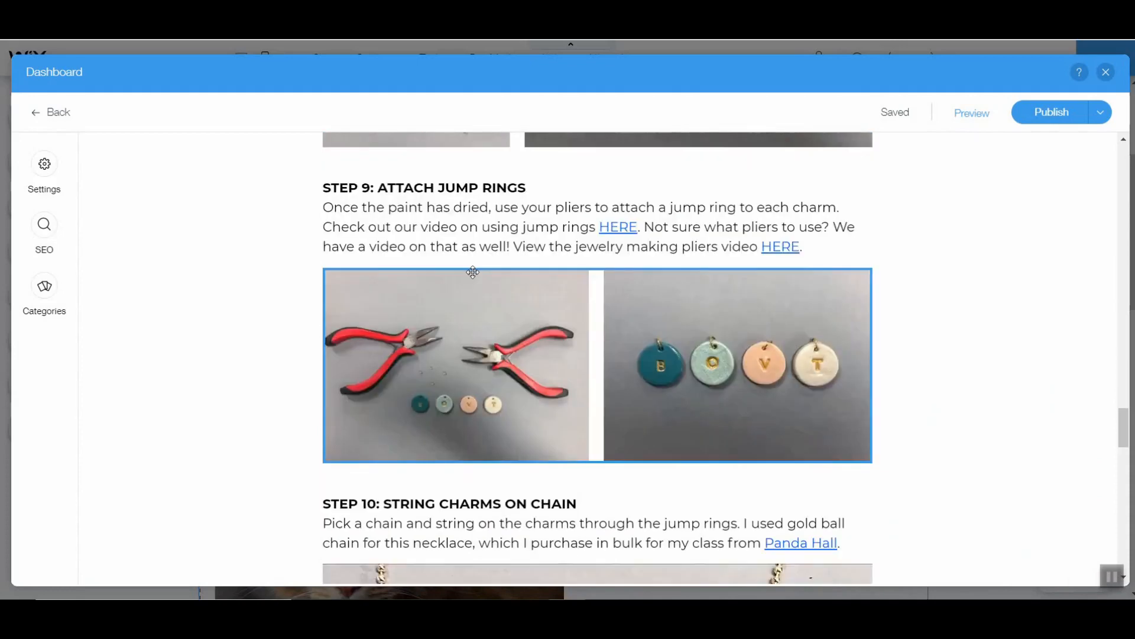
pyautogui.scroll(-5, 474, 272)
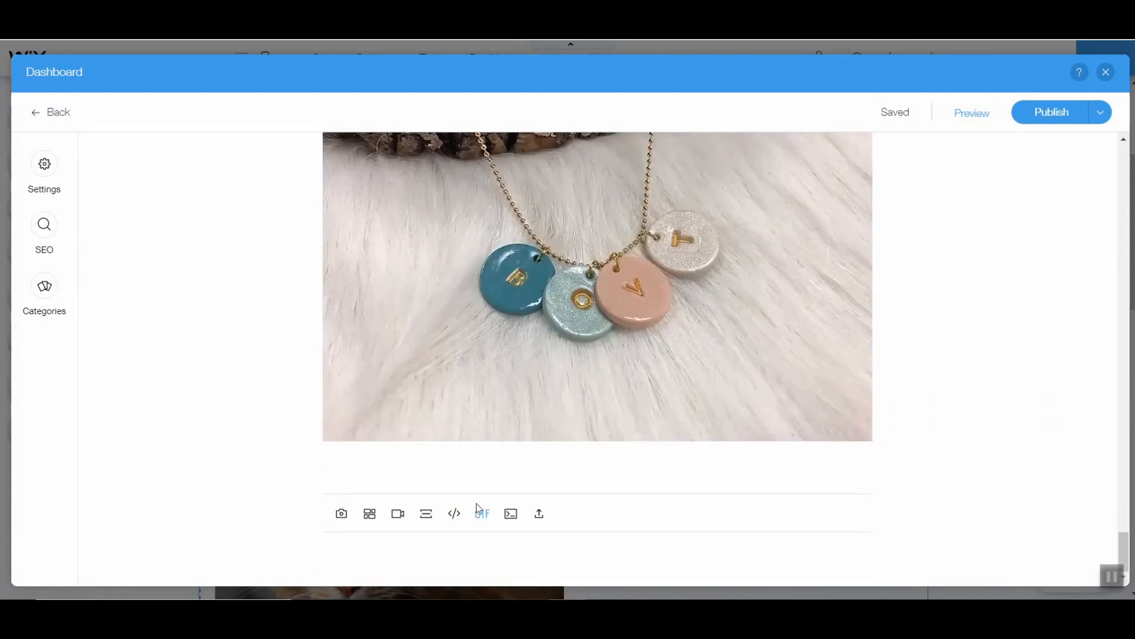
pyautogui.scroll(10, 189, 301)
pyautogui.scroll(10, 212, 361)
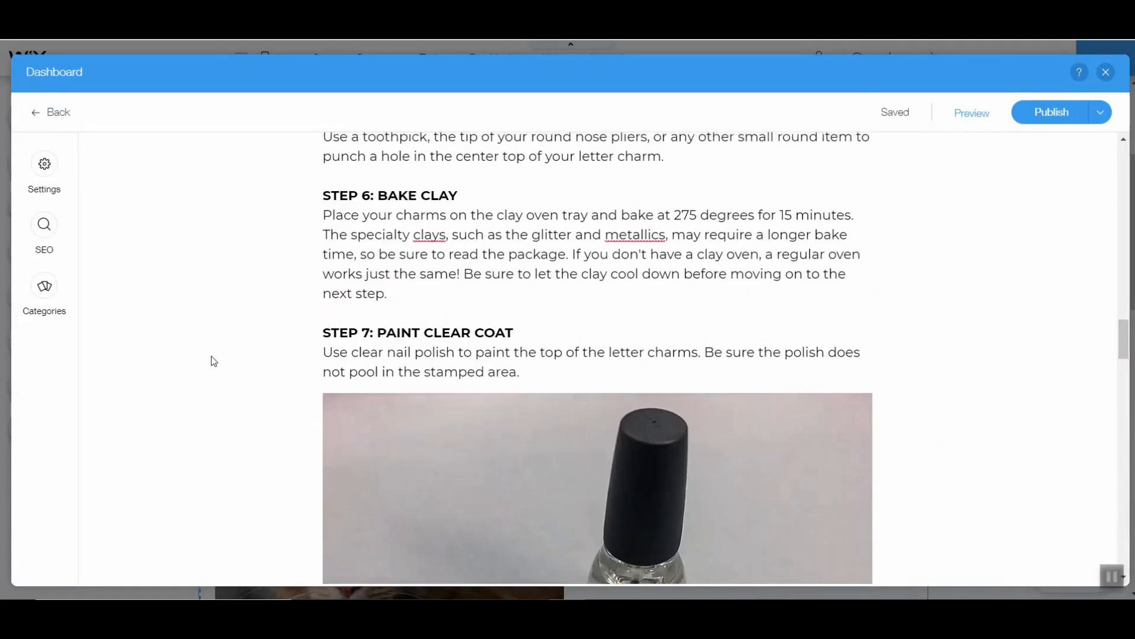
pyautogui.scroll(5, 211, 355)
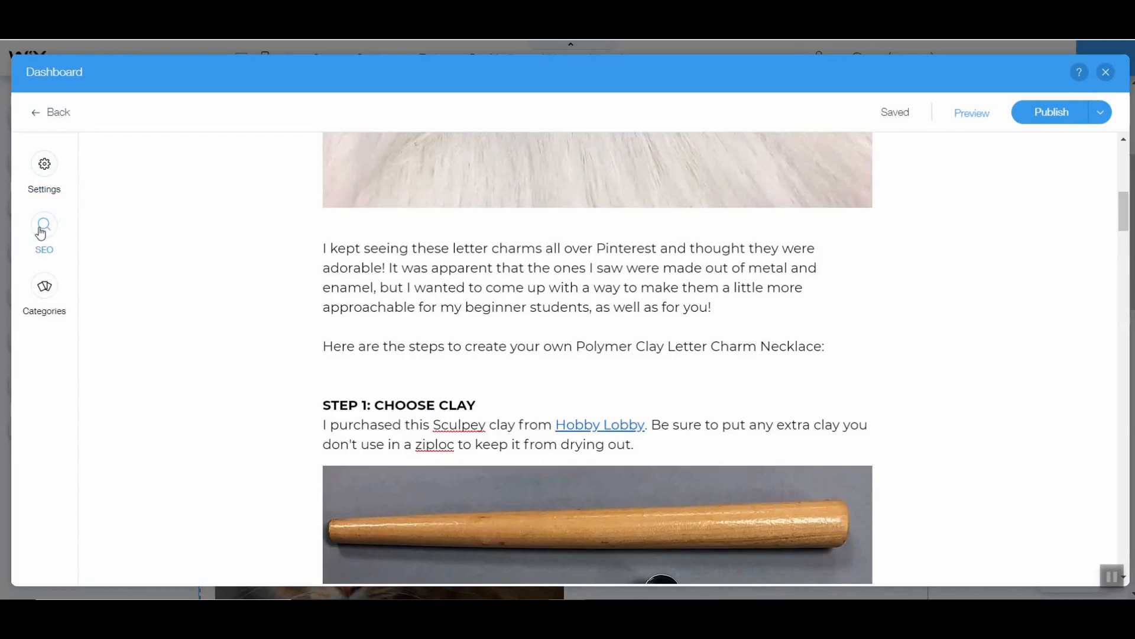
# - Review the full category list for the necklace post, including its assigned categories and the option to create one
pyautogui.click(48, 294)
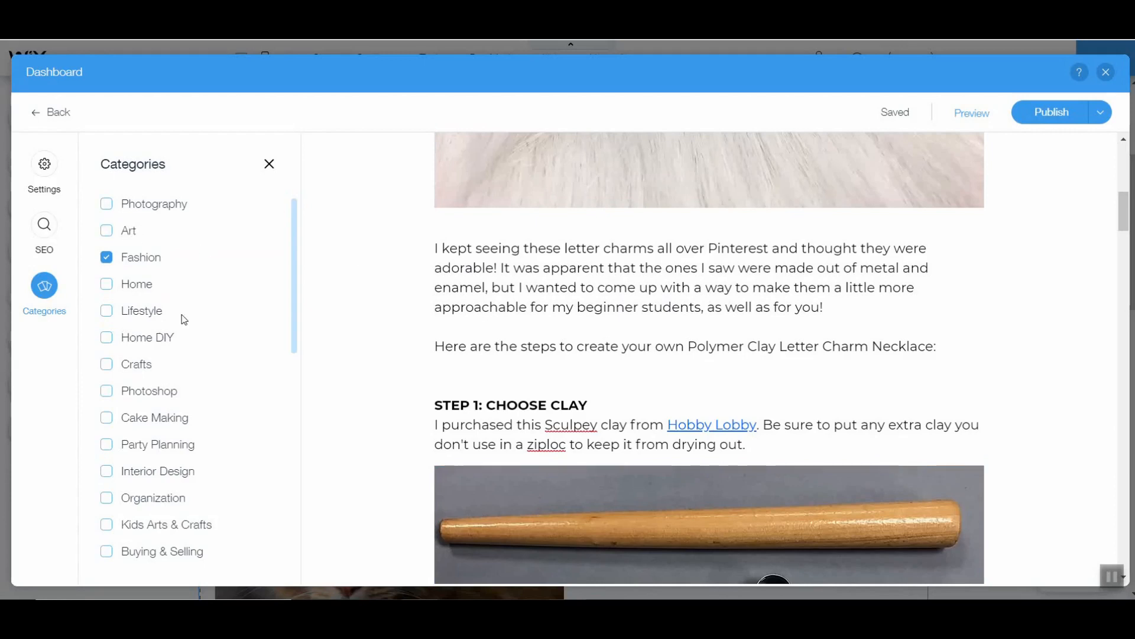
pyautogui.scroll(-3, 169, 319)
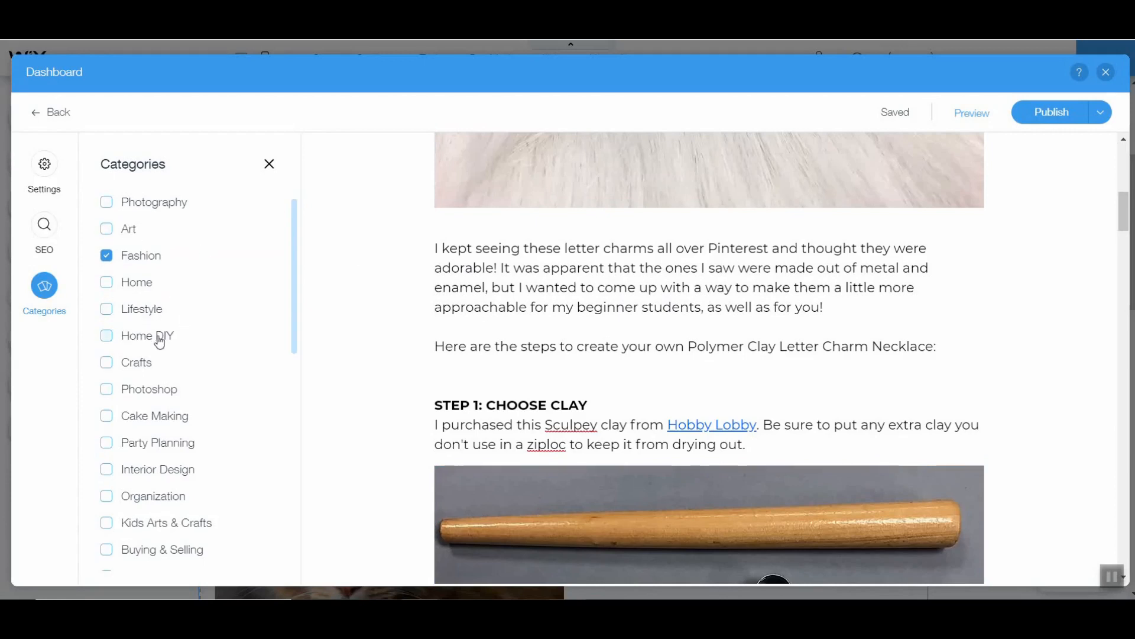
pyautogui.scroll(-6, 167, 473)
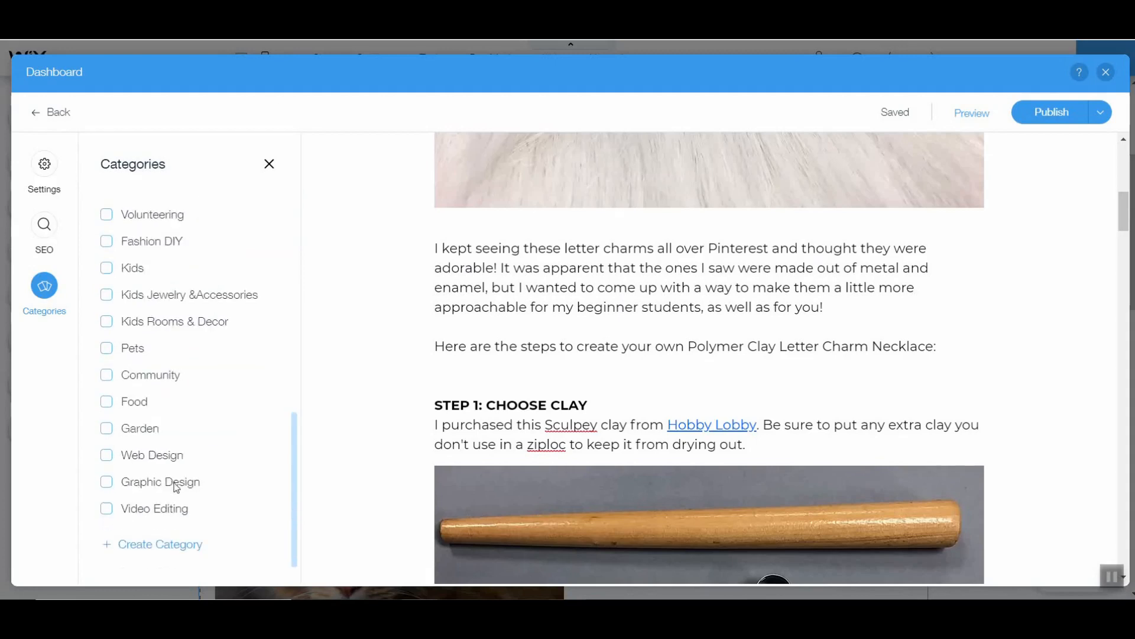
pyautogui.scroll(4, 220, 443)
# - Open the necklace post's settings and inspect the cover image option and the available authors
pyautogui.click(47, 168)
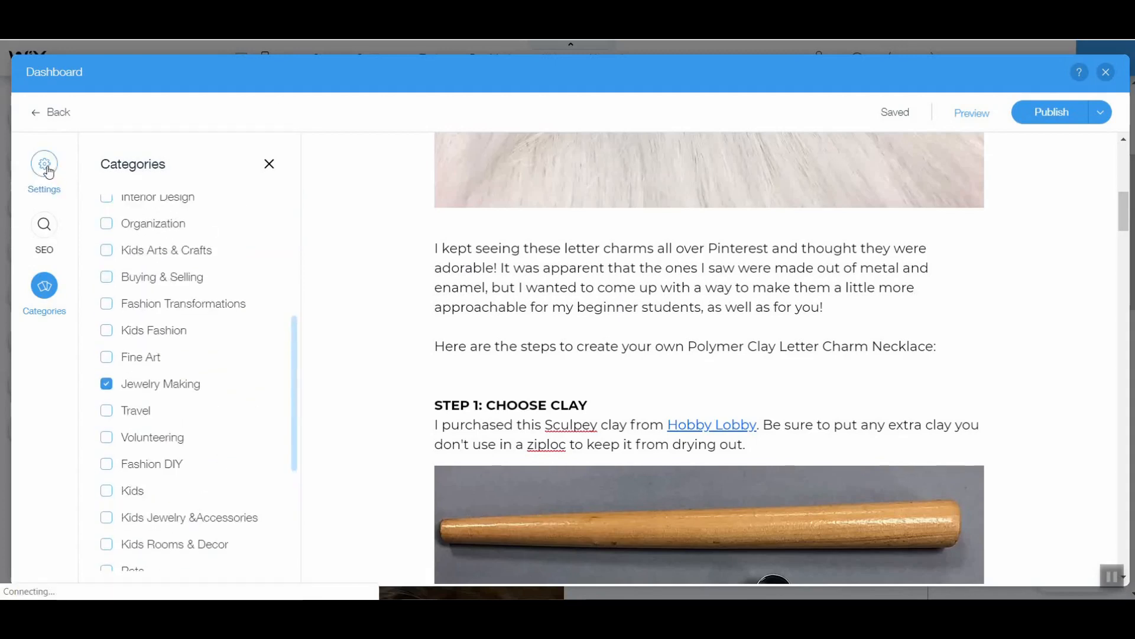
pyautogui.moveTo(180, 269)
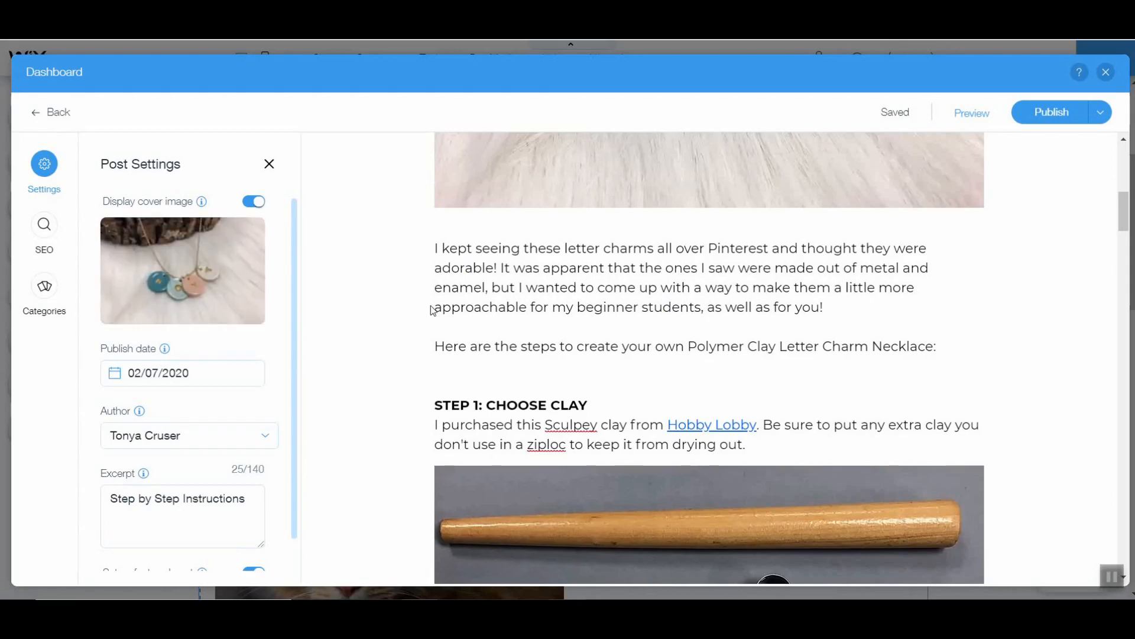
pyautogui.scroll(5, 656, 319)
pyautogui.scroll(-1, 656, 319)
pyautogui.moveTo(208, 255)
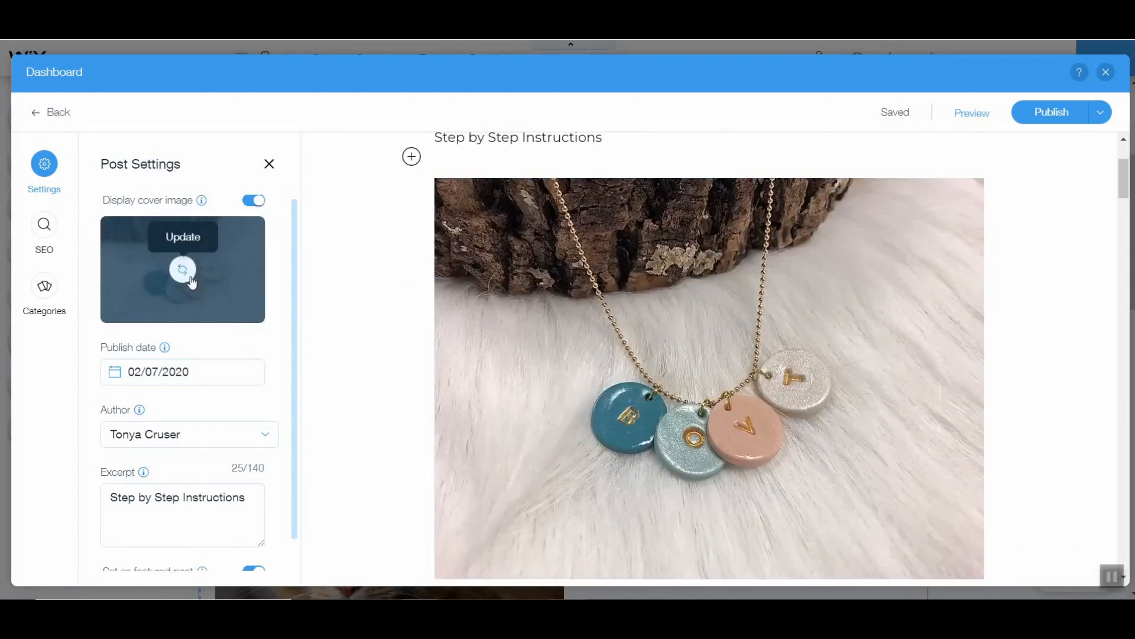
pyautogui.scroll(-1, 185, 278)
pyautogui.click(191, 409)
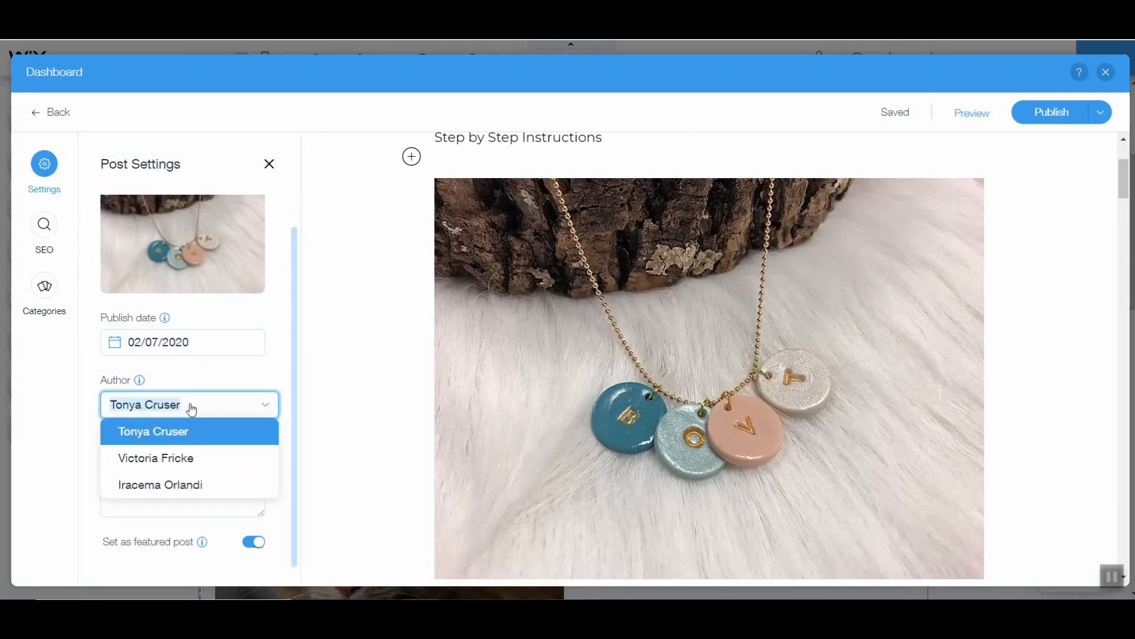
pyautogui.click(190, 407)
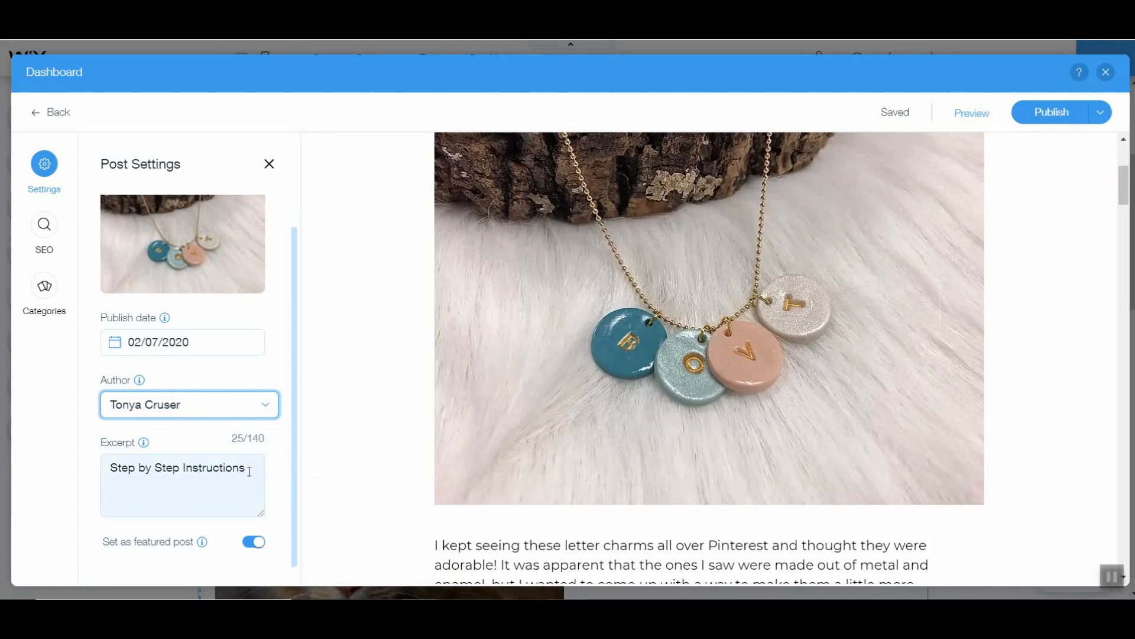
# - Highlight the excerpt "Step by Step Instructions" in the post settings and compare it with the post's subtitle
pyautogui.moveTo(249, 471); pyautogui.dragTo(22, 460)
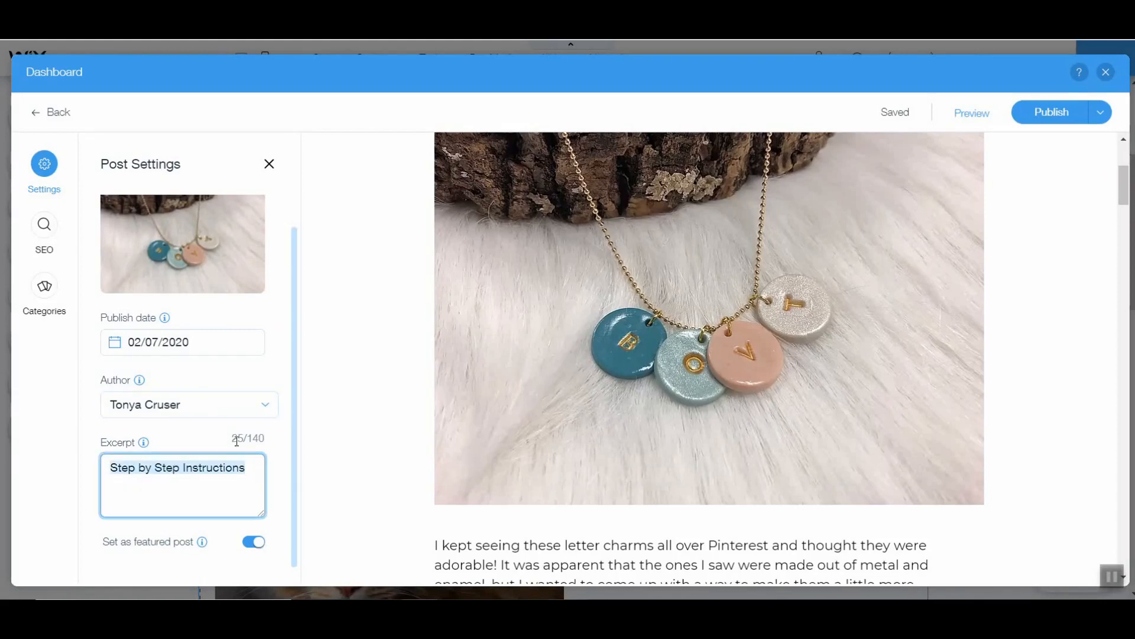
pyautogui.scroll(1, 237, 441)
pyautogui.scroll(4, 368, 390)
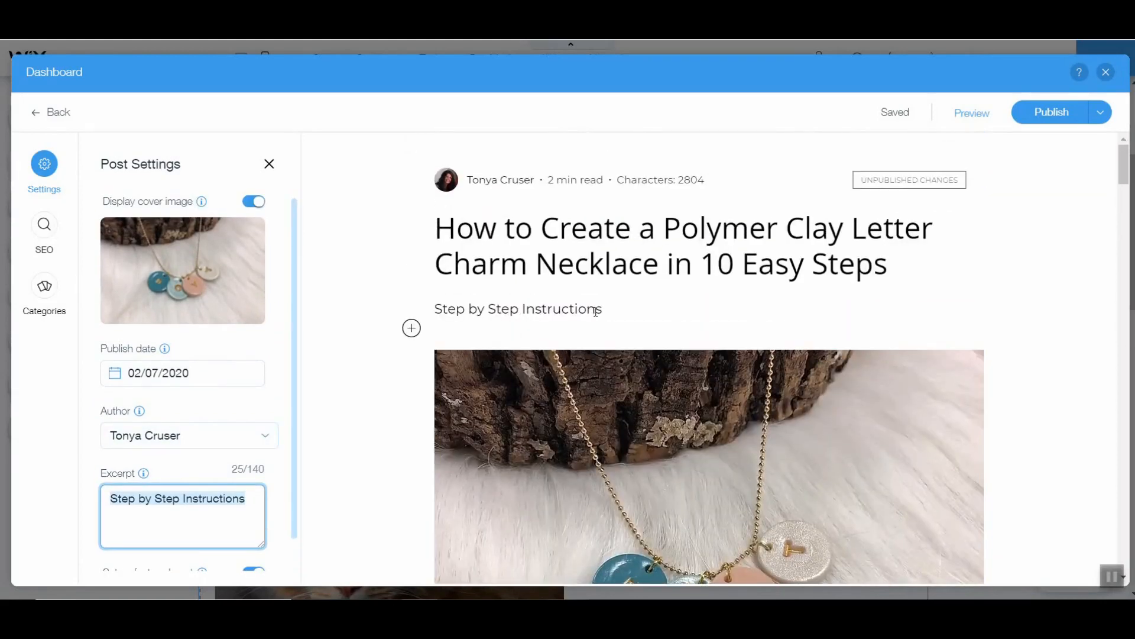
pyautogui.moveTo(597, 312); pyautogui.dragTo(408, 312)
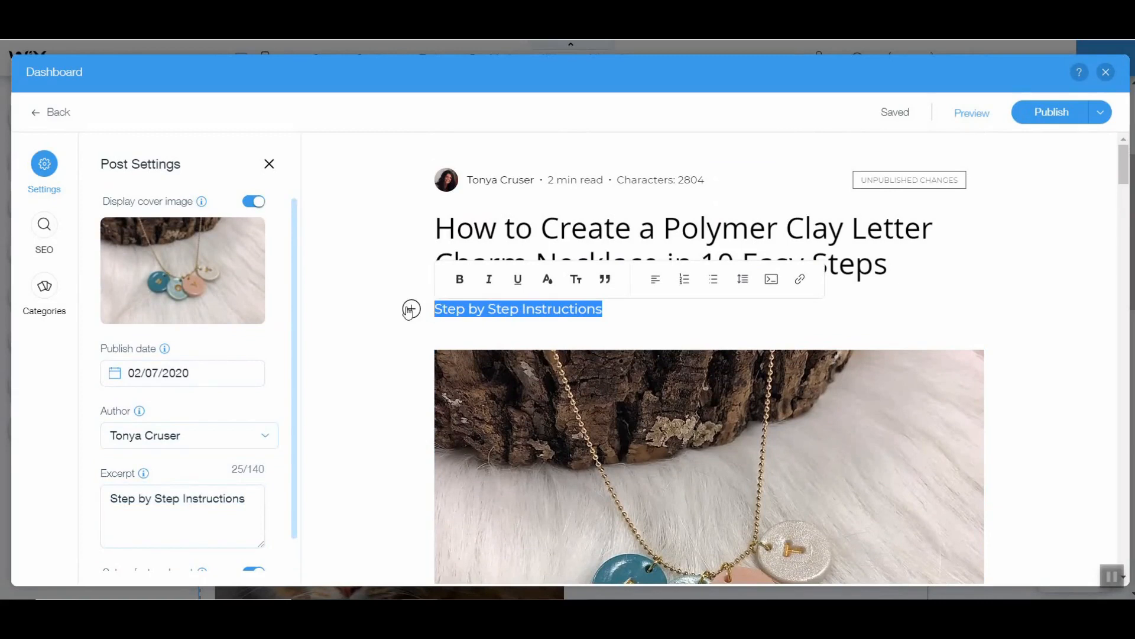
pyautogui.scroll(-1, 208, 486)
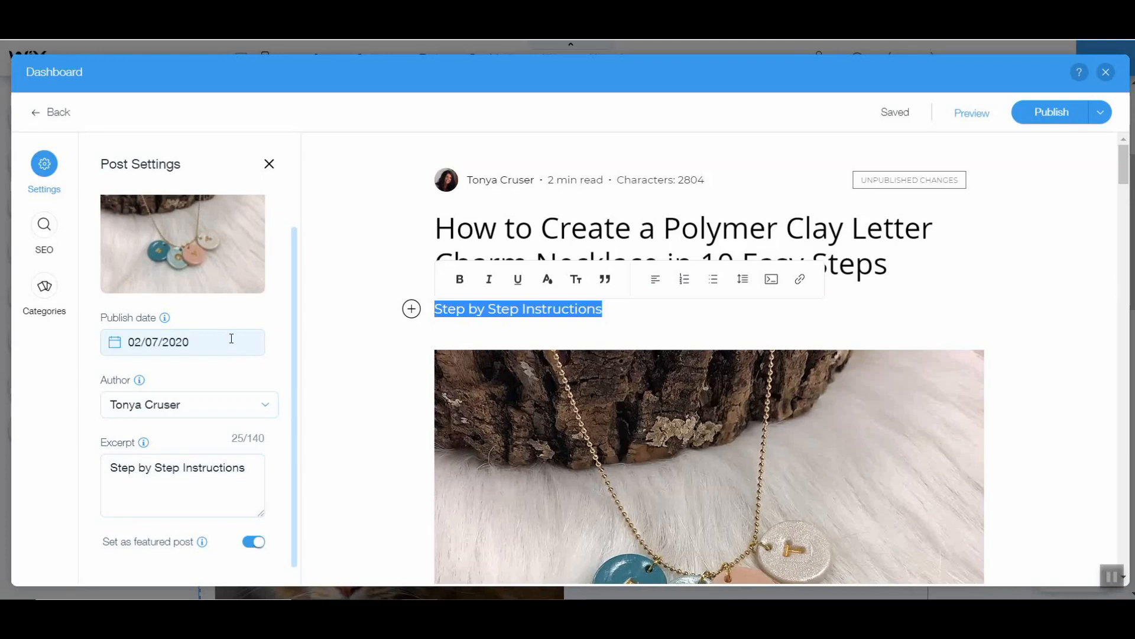
# - Show the additional publishing options, then publish the changes to the necklace post
pyautogui.click(1101, 116)
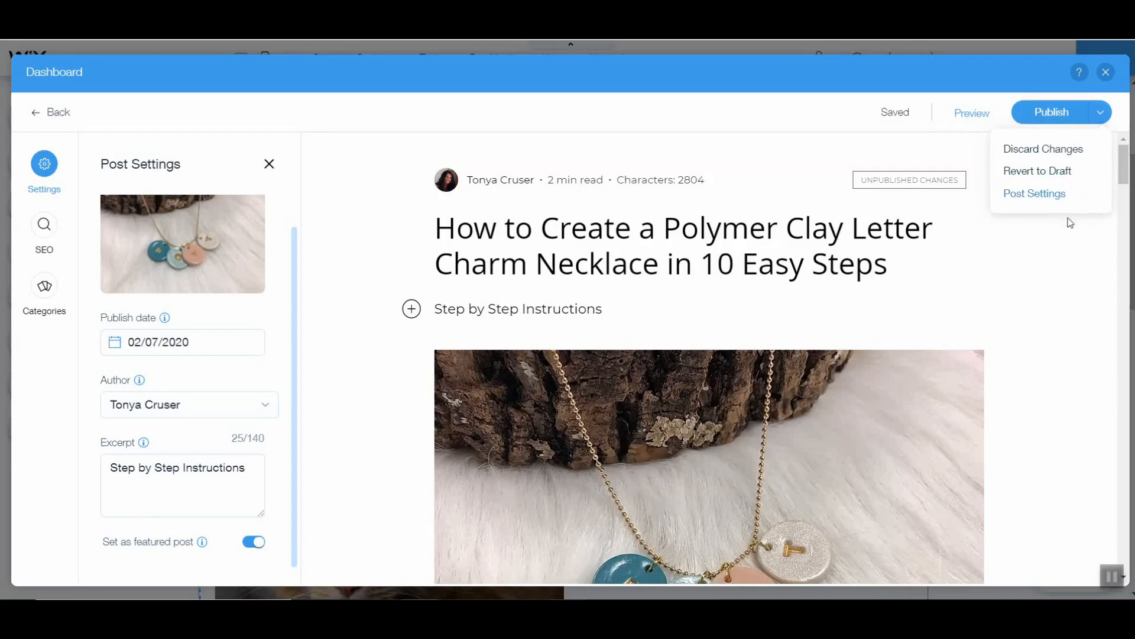
pyautogui.click(1015, 289)
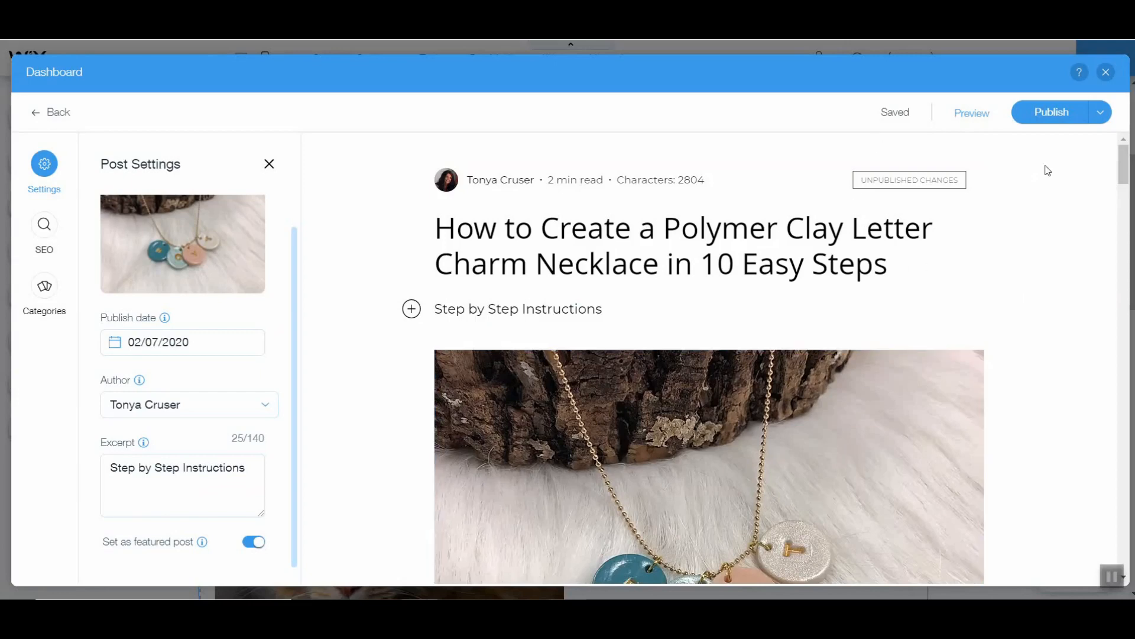
pyautogui.click(1065, 123)
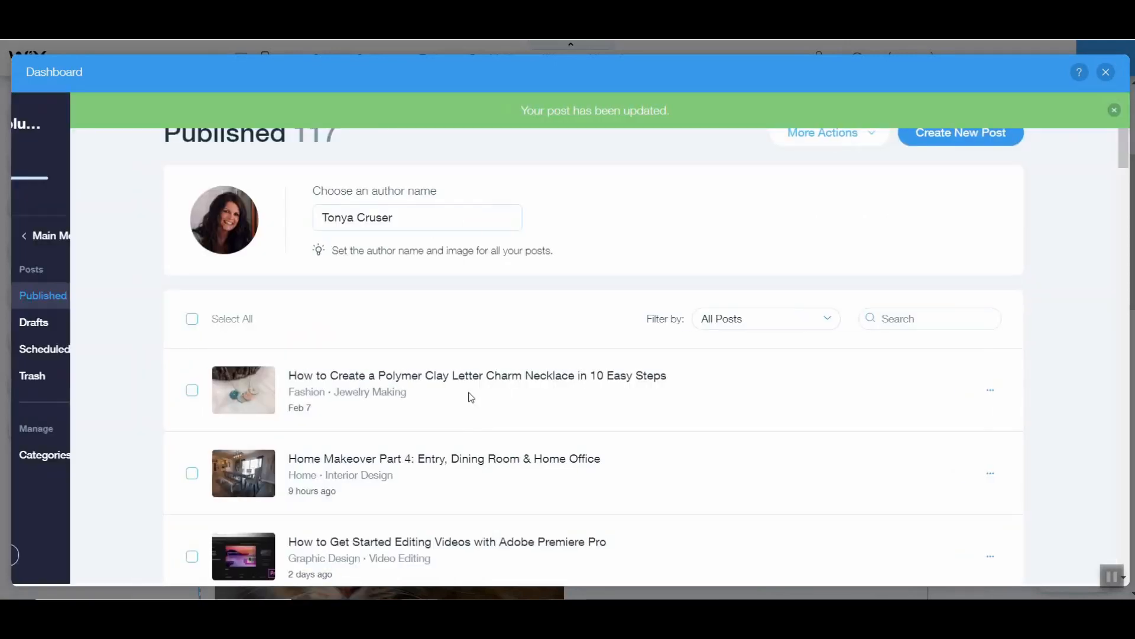
pyautogui.scroll(-3, 471, 398)
pyautogui.scroll(3, 472, 398)
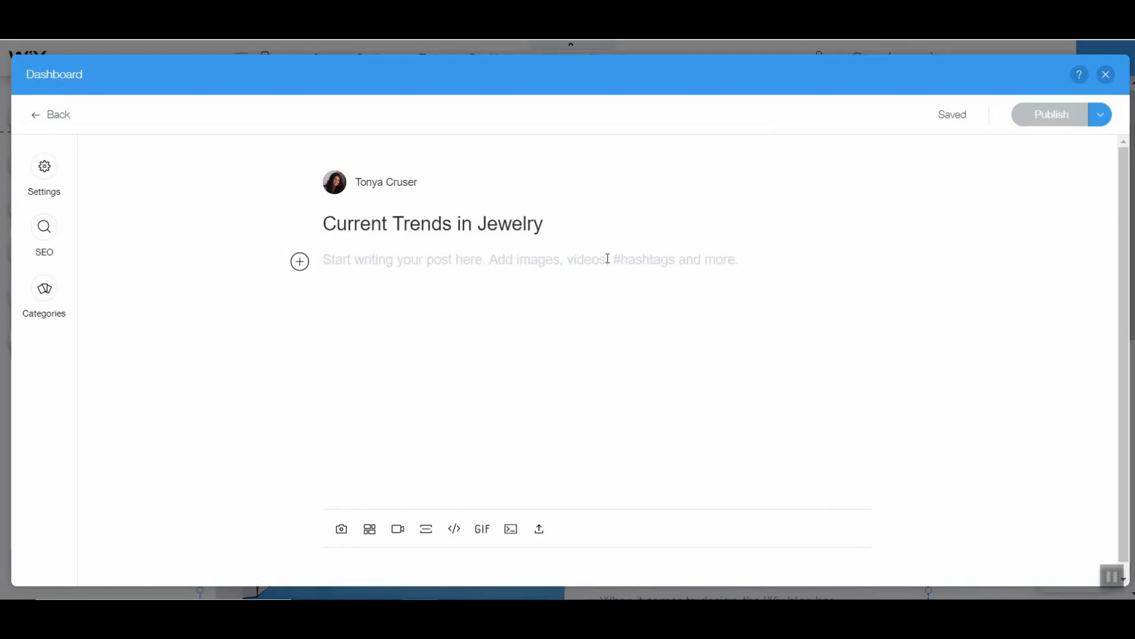
# - Highlight the title "Current Trends in Jewelry" in the new post
pyautogui.click(489, 225)
pyautogui.moveTo(547, 225); pyautogui.dragTo(172, 248)
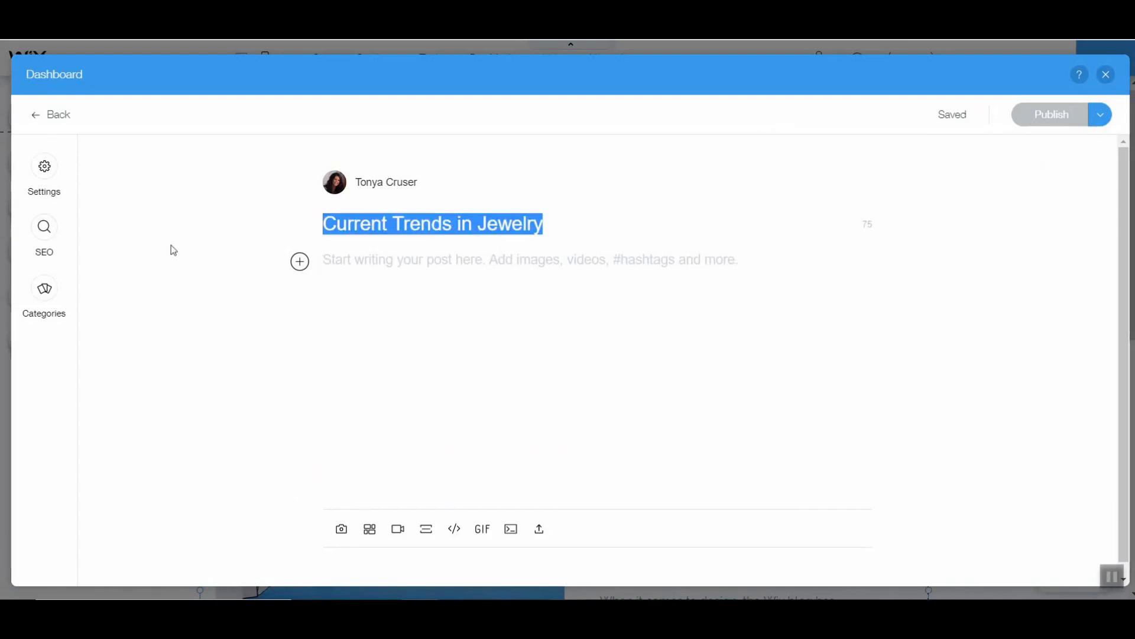
pyautogui.click(351, 225)
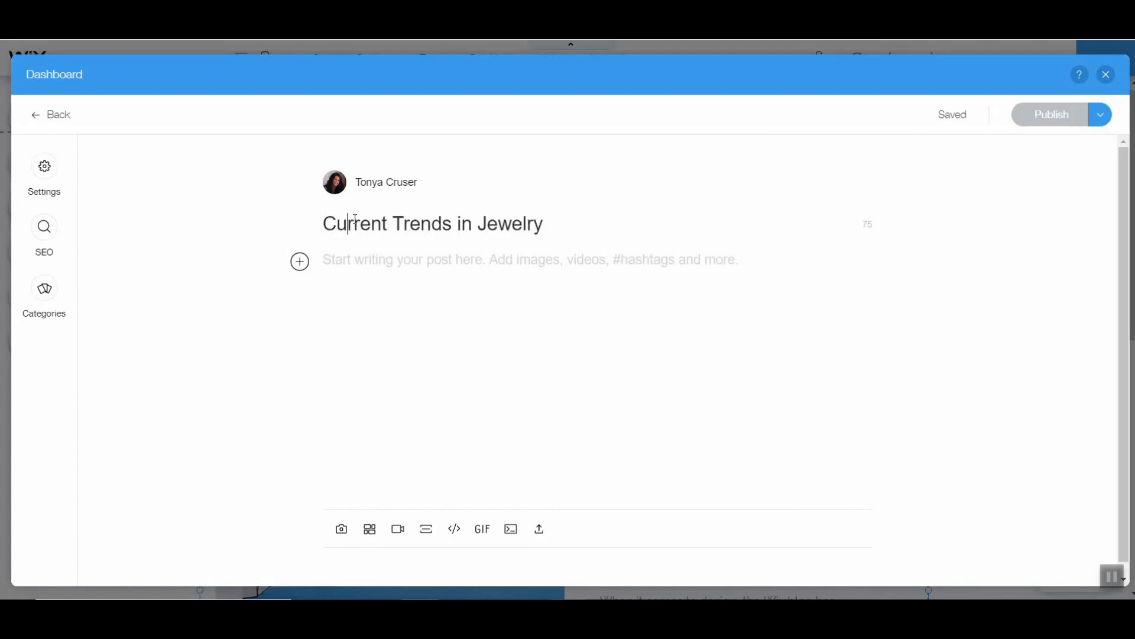
# - Try the sample text "fgsfdgafdg" in the post body to show the text formatting options, and remove it
pyautogui.click(508, 258)
pyautogui.write('fgsfdgafdg')
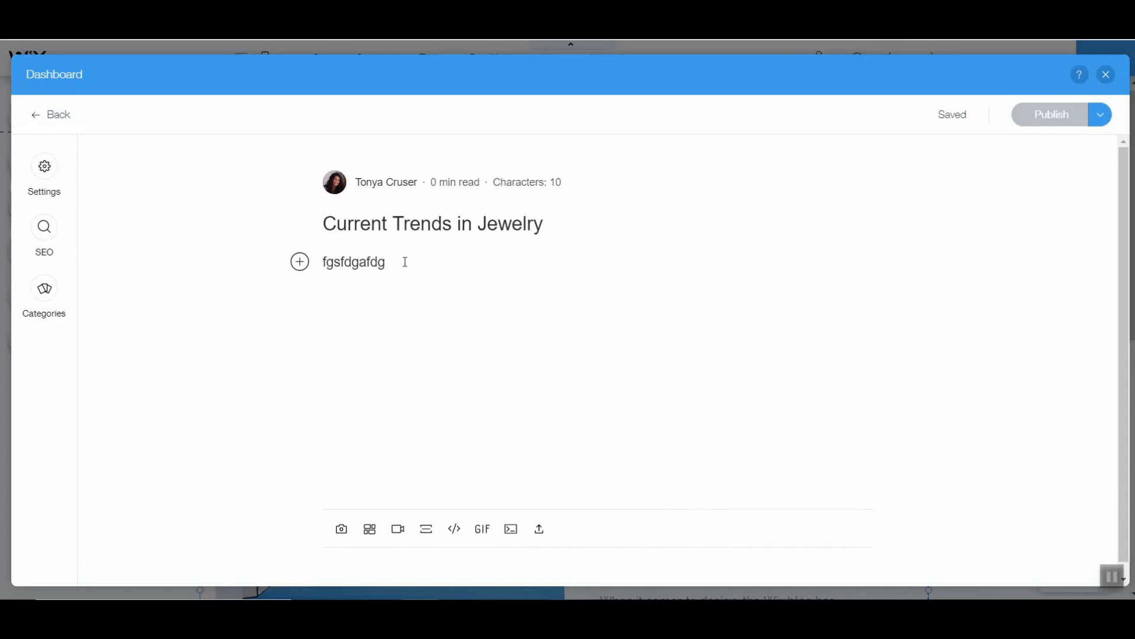
pyautogui.moveTo(405, 262); pyautogui.dragTo(312, 261)
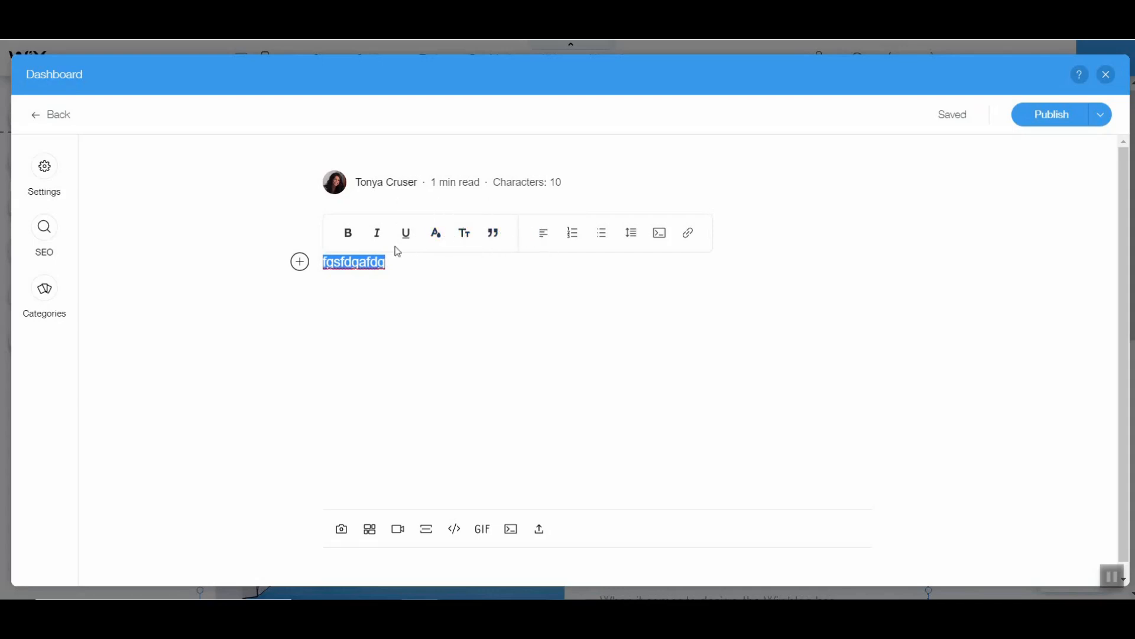
pyautogui.click(400, 268)
pyautogui.moveTo(414, 264); pyautogui.dragTo(261, 264)
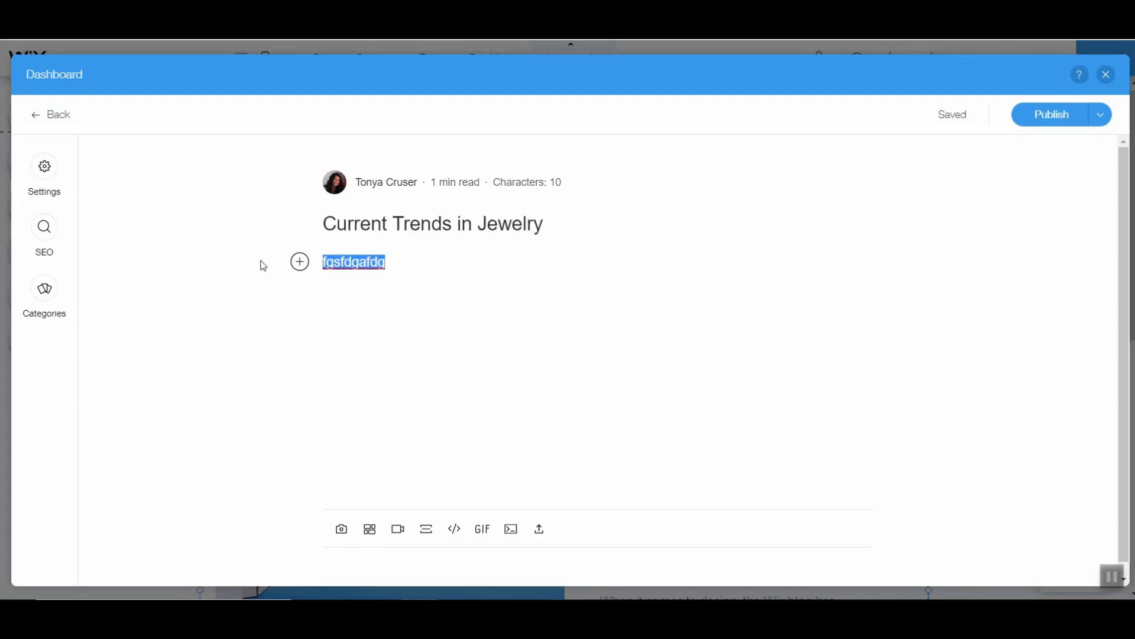
pyautogui.press('BackSpace')
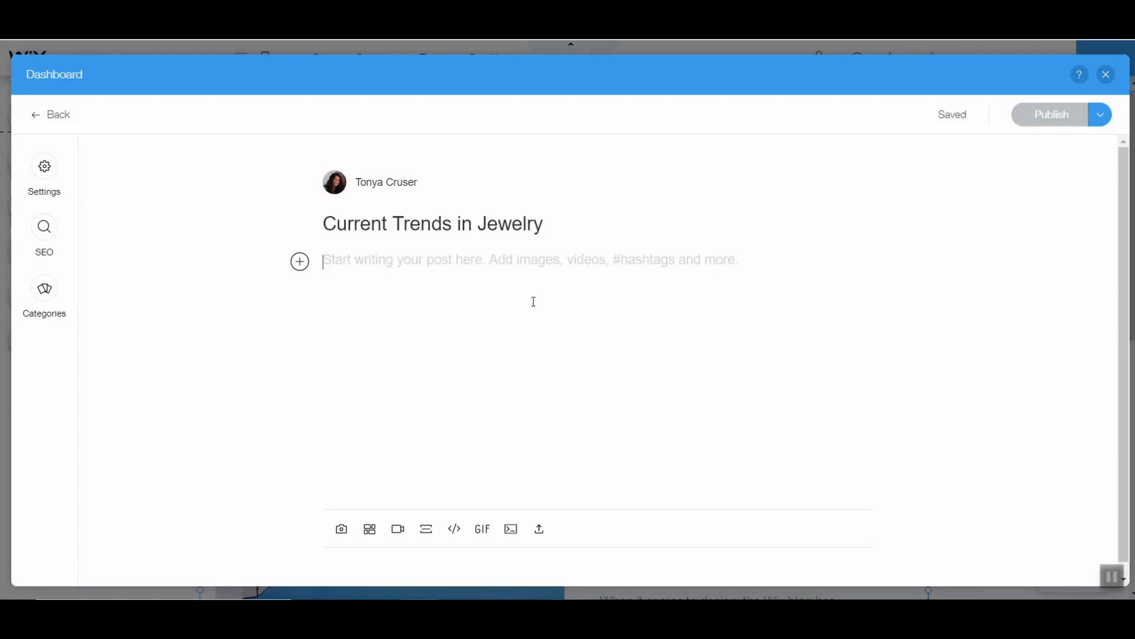
# - Leave the "Current Trends in Jewelry" post and view the list of draft posts
pyautogui.moveTo(963, 113)
pyautogui.click(65, 116)
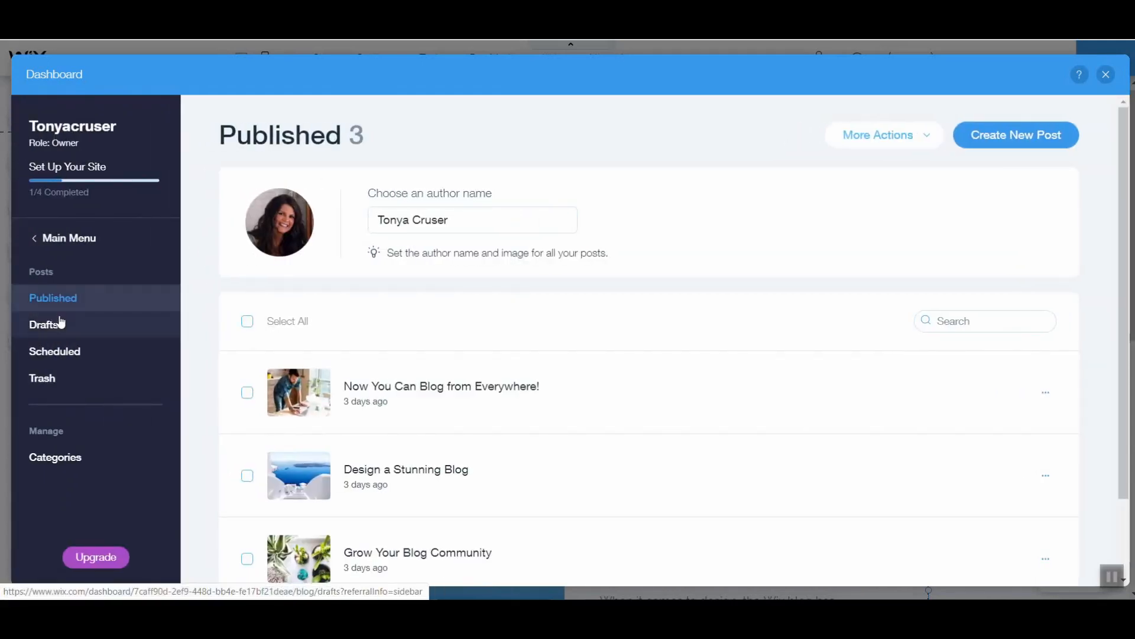
pyautogui.click(59, 329)
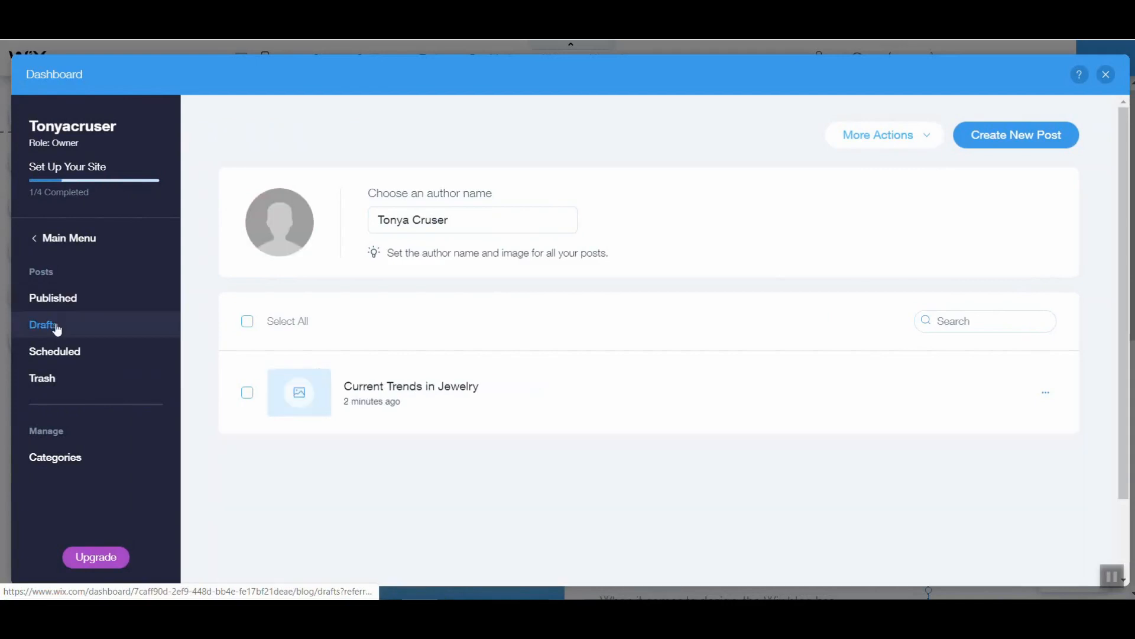